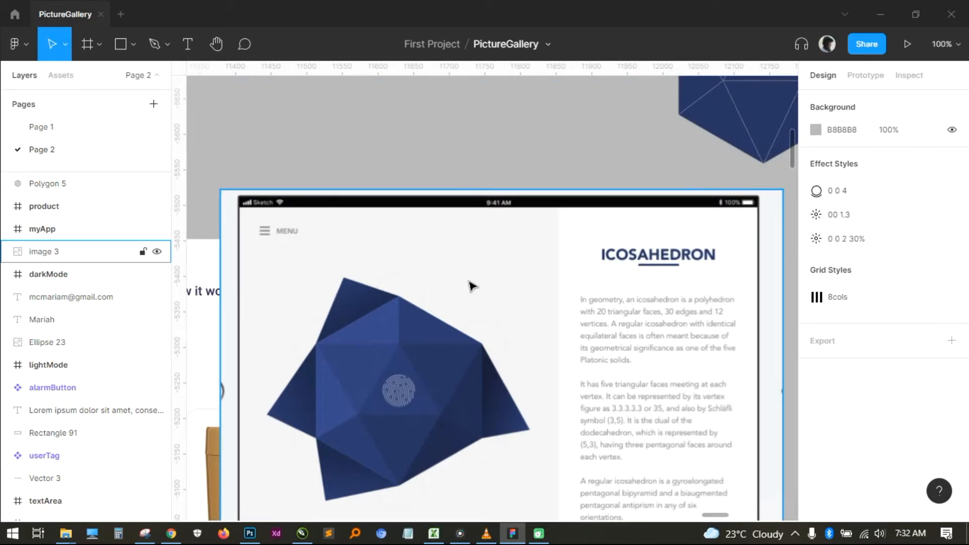
drag(524, 235, 462, 279)
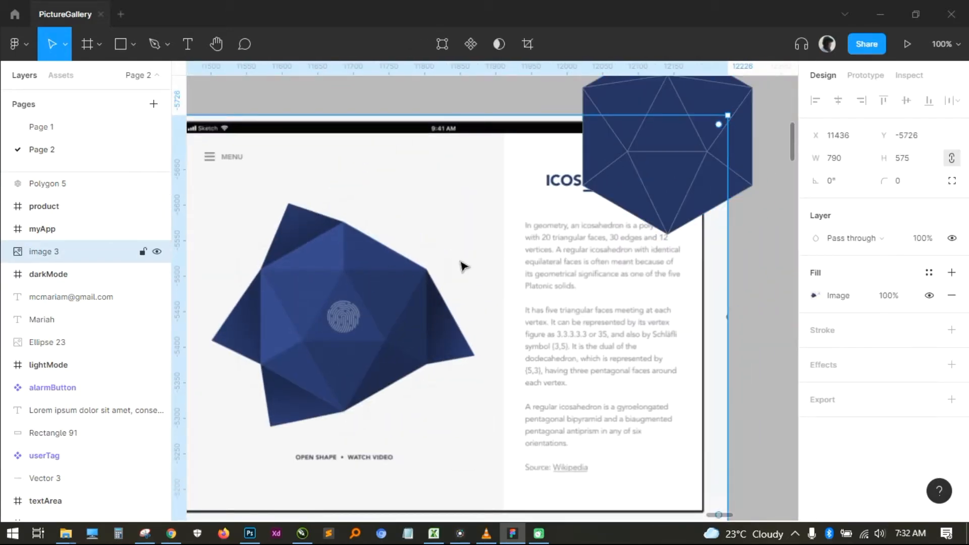
drag(364, 313, 432, 291)
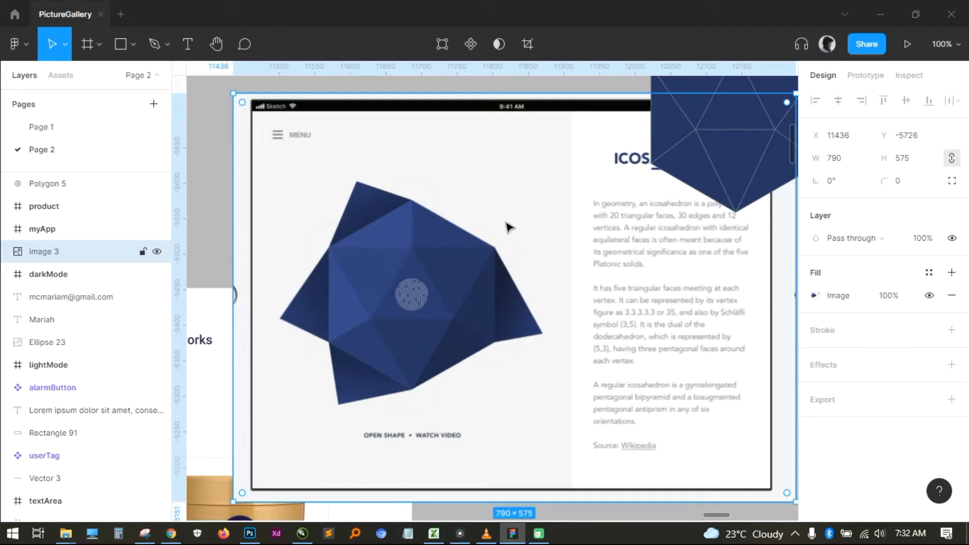
drag(505, 224, 497, 263)
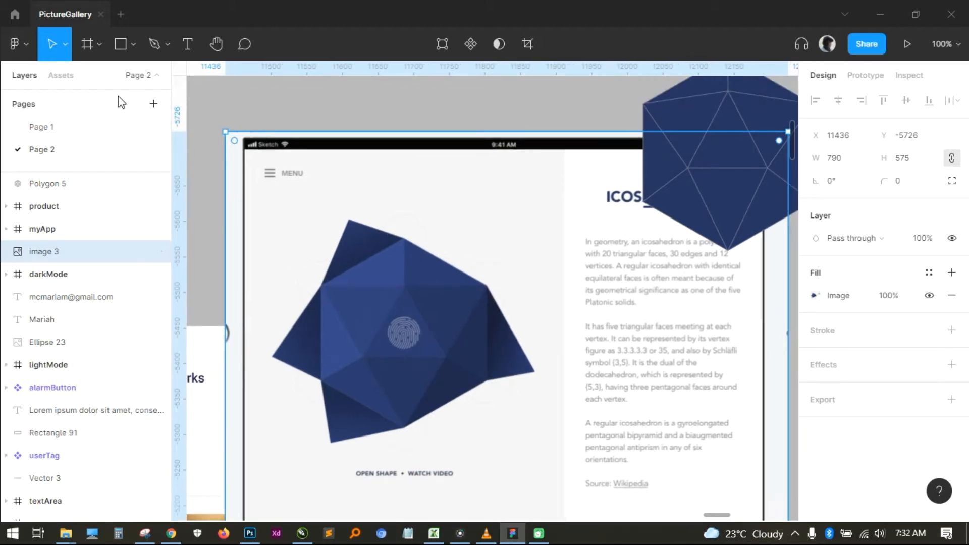
click(132, 44)
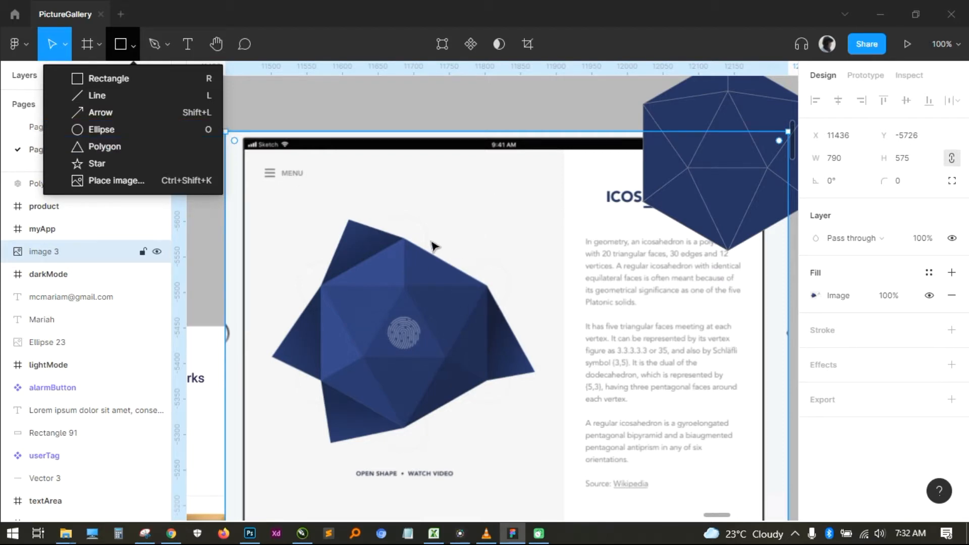
drag(497, 271, 565, 319)
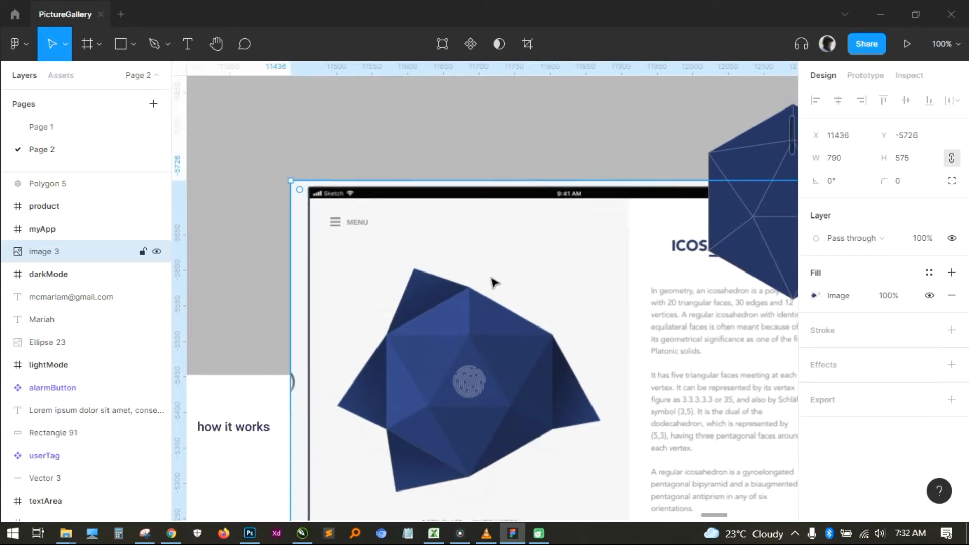
- Place a copy of the icosahedron reference image on the empty canvas above the analytics chart frame, up and left of the original
drag(468, 317, 453, 188)
scroll(527, 206, down, 3)
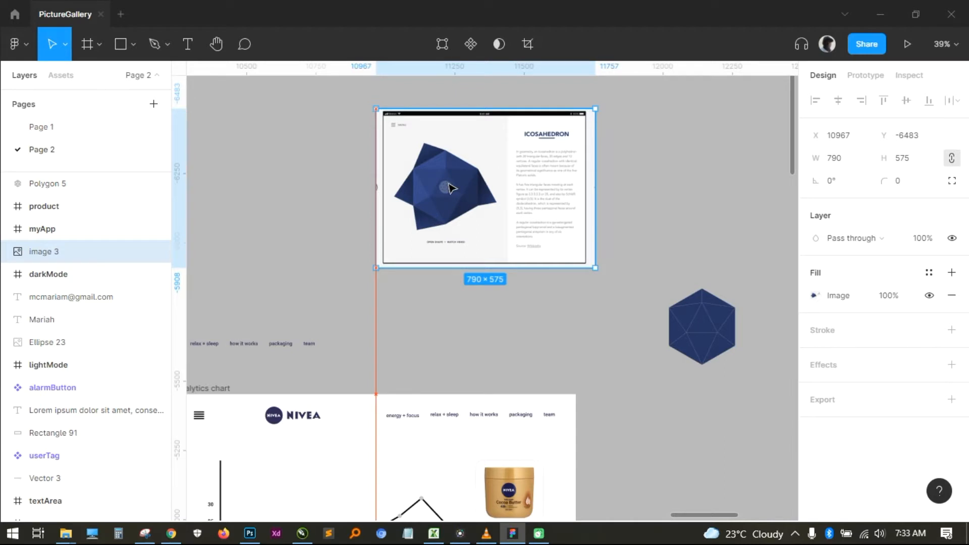
drag(448, 183, 402, 185)
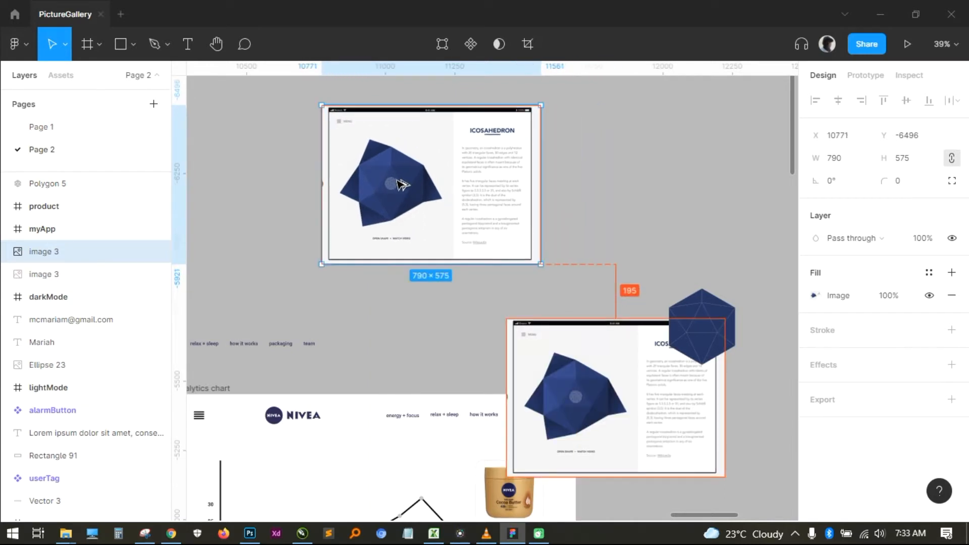
click(621, 178)
- Draw a triangle polygon about 102 × 72 over the icosahedron face below the fingerprint in the copied image
scroll(397, 268, up, 6)
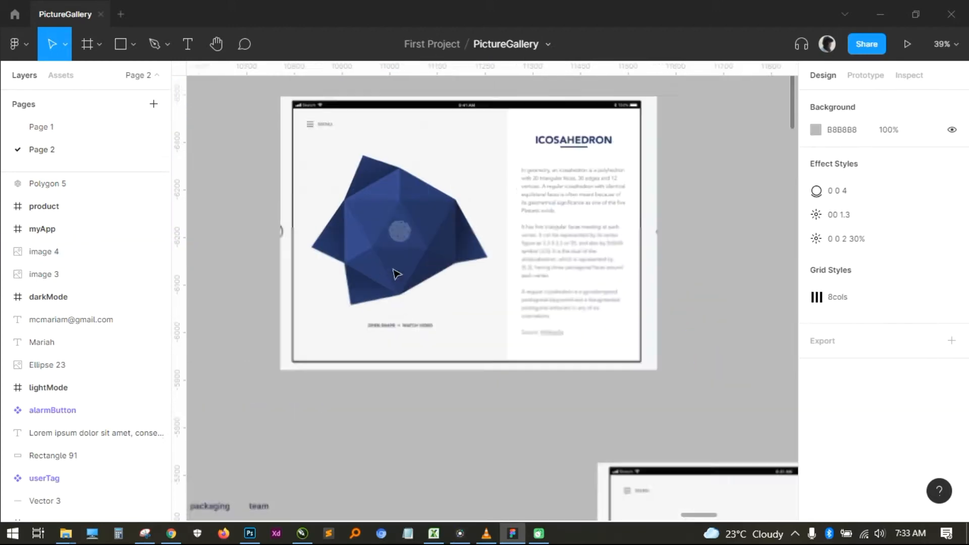
scroll(395, 271, up, 3)
scroll(395, 271, left, 3)
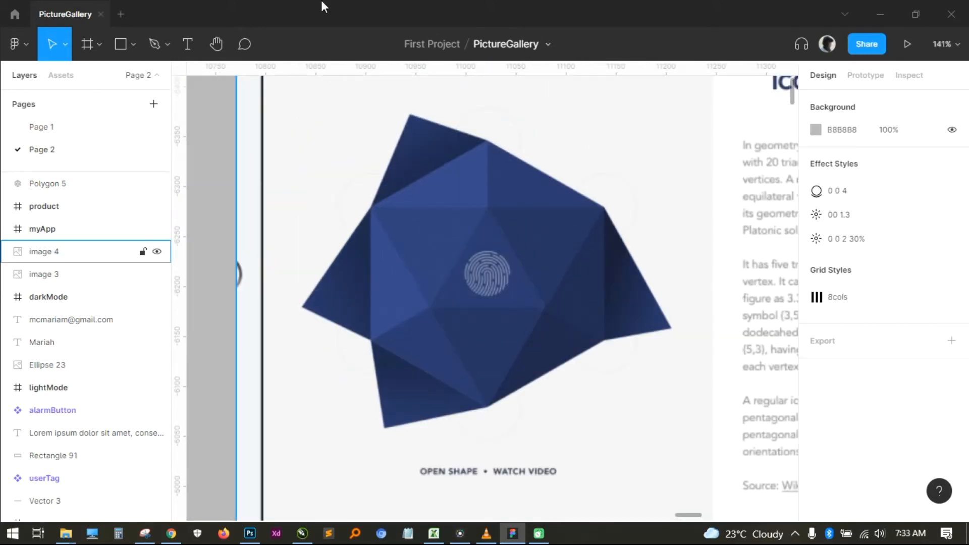
click(135, 44)
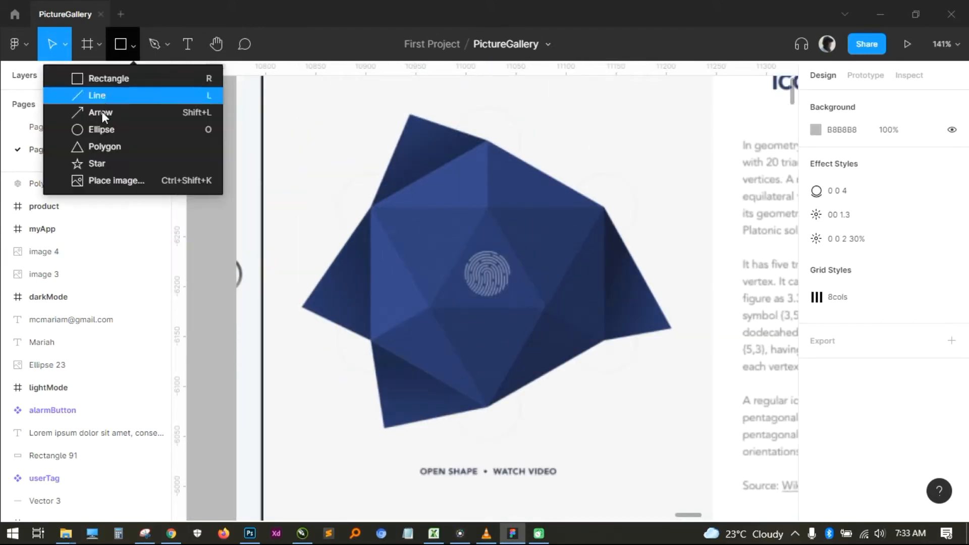
click(107, 147)
drag(435, 308, 536, 381)
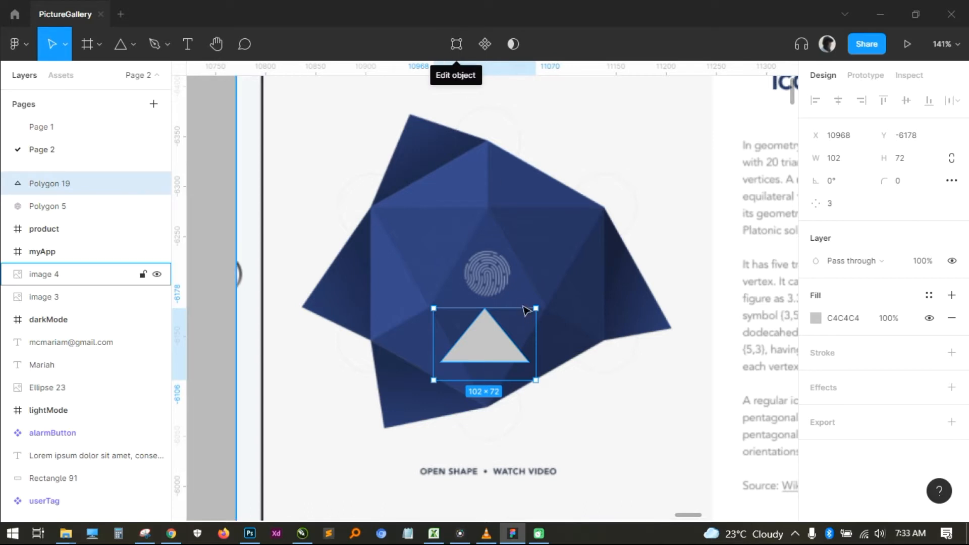
- Reshape the triangle by moving its vertices onto the three corners of the downward-pointing face below the fingerprint
double_click(499, 352)
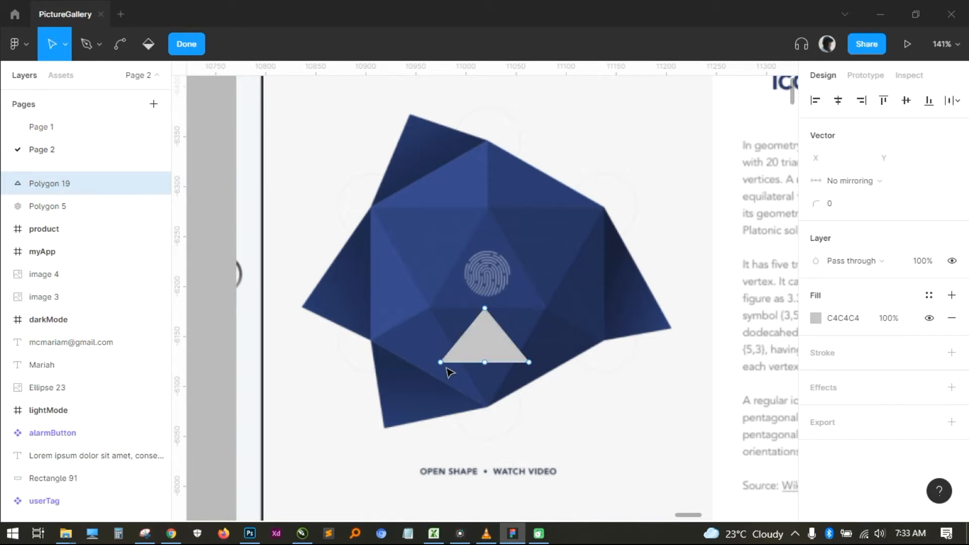
drag(442, 364, 428, 310)
drag(528, 362, 488, 407)
drag(485, 308, 543, 310)
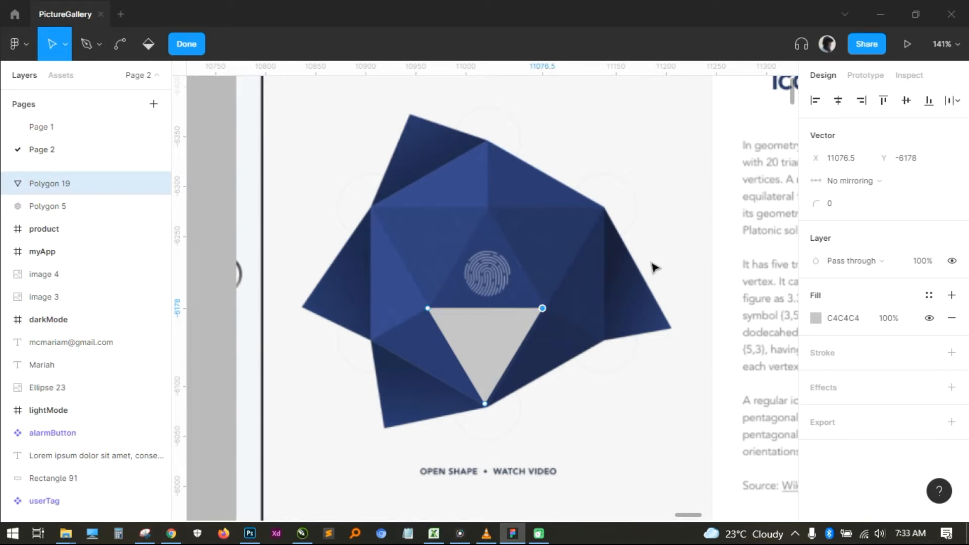
scroll(490, 410, up, 3)
drag(489, 401, 496, 407)
scroll(604, 419, down, 4)
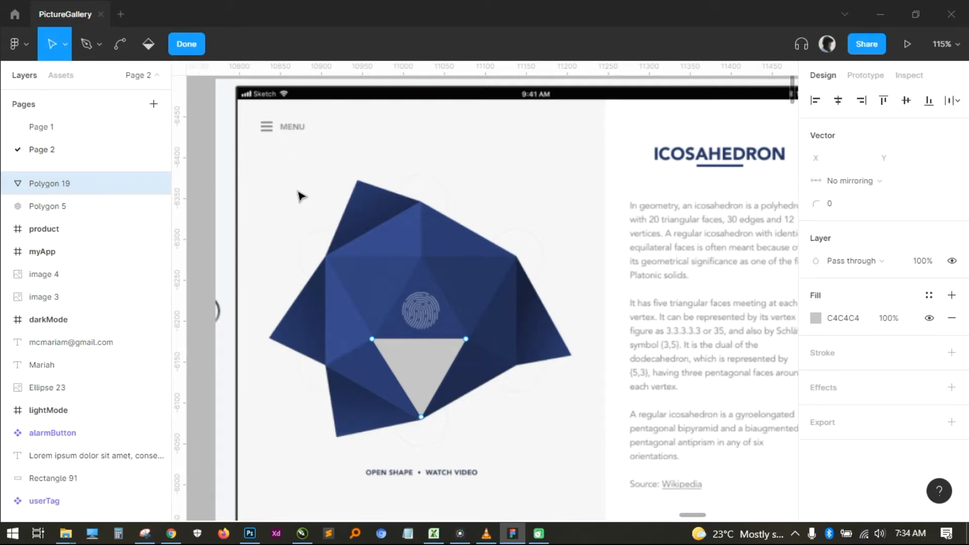
key(Escape)
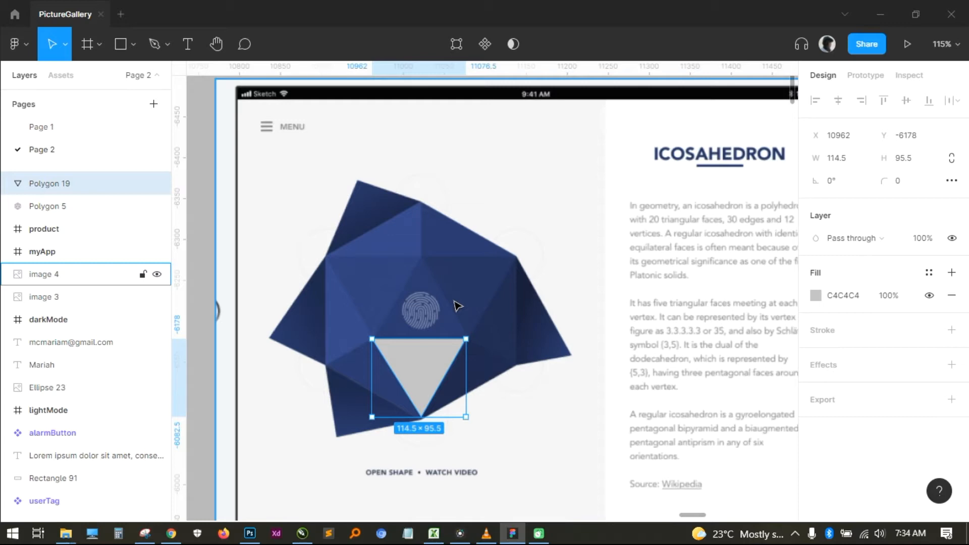
- Duplicate the triangle and move the copy's upper-left vertex to the icosahedron's lower-right outer corner to cover the neighbouring face
key(ctrl+d)
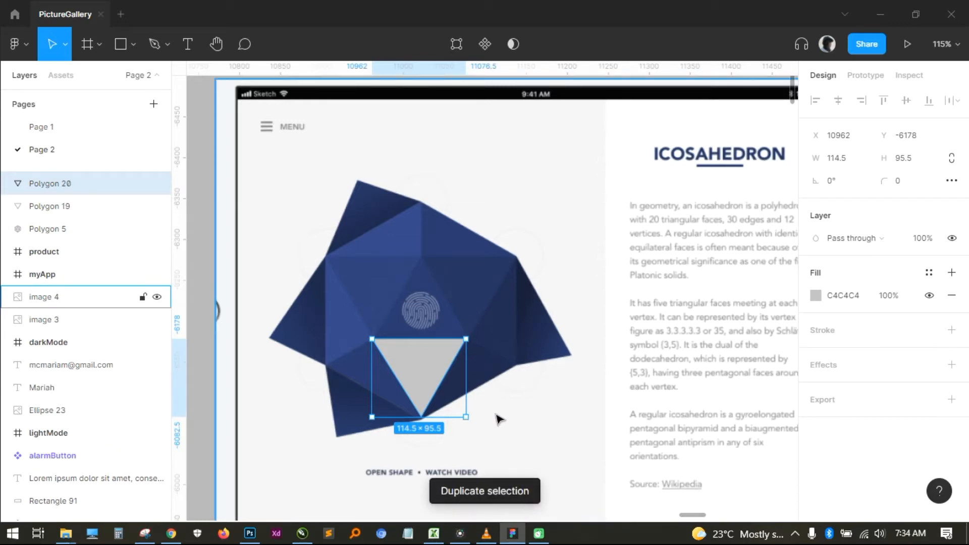
scroll(502, 376, down, 3)
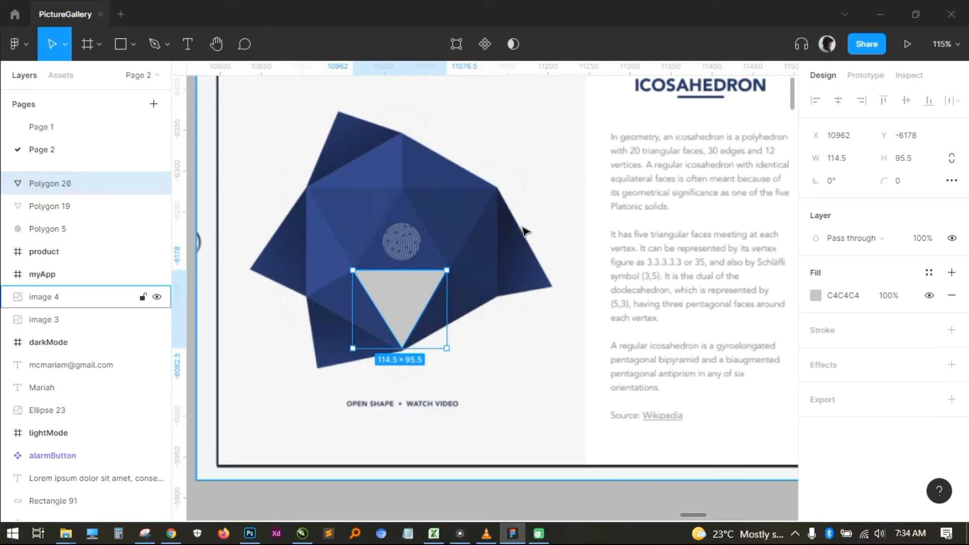
double_click(404, 300)
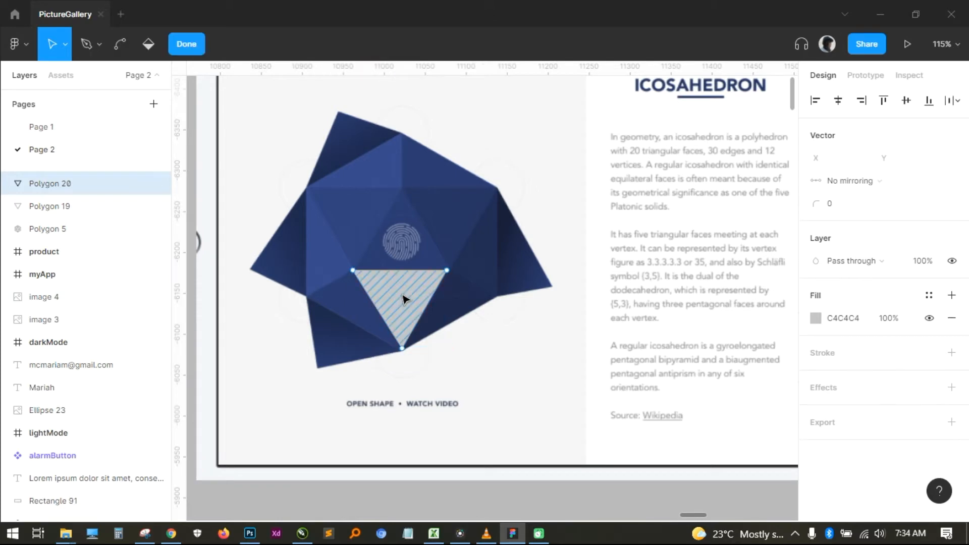
scroll(450, 339, up, 1)
key(v)
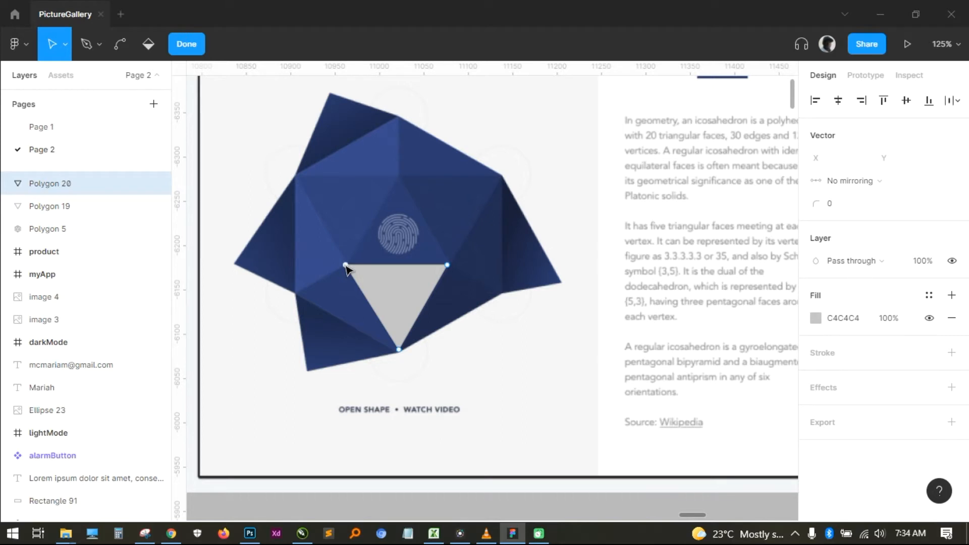
click(361, 271)
drag(347, 267, 502, 297)
scroll(397, 358, up, 5)
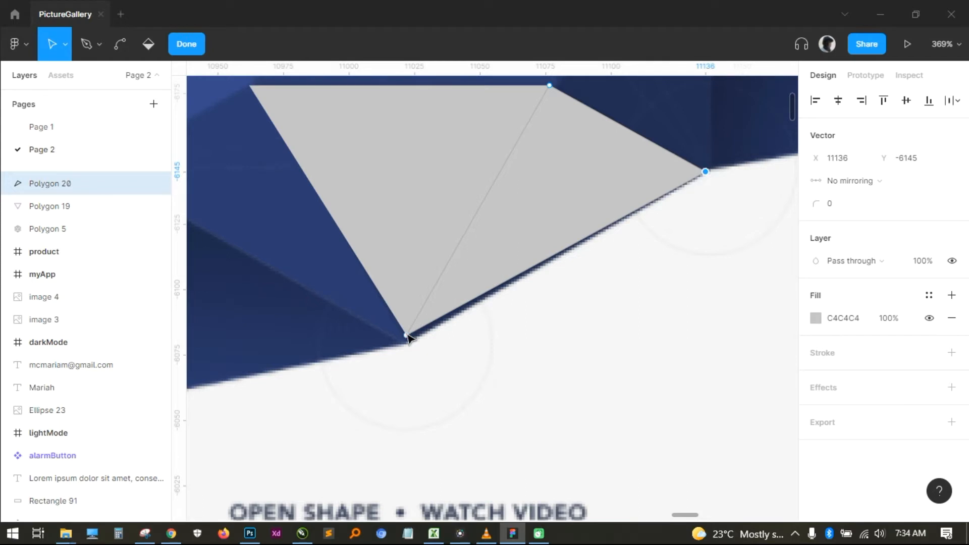
scroll(501, 365, up, 1)
scroll(546, 331, down, 2)
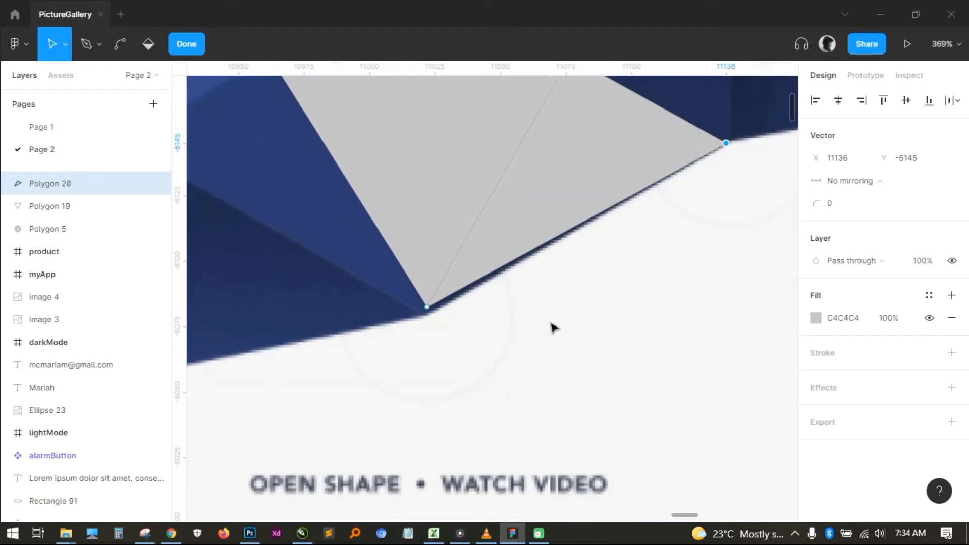
scroll(554, 330, down, 4)
scroll(547, 432, up, 1)
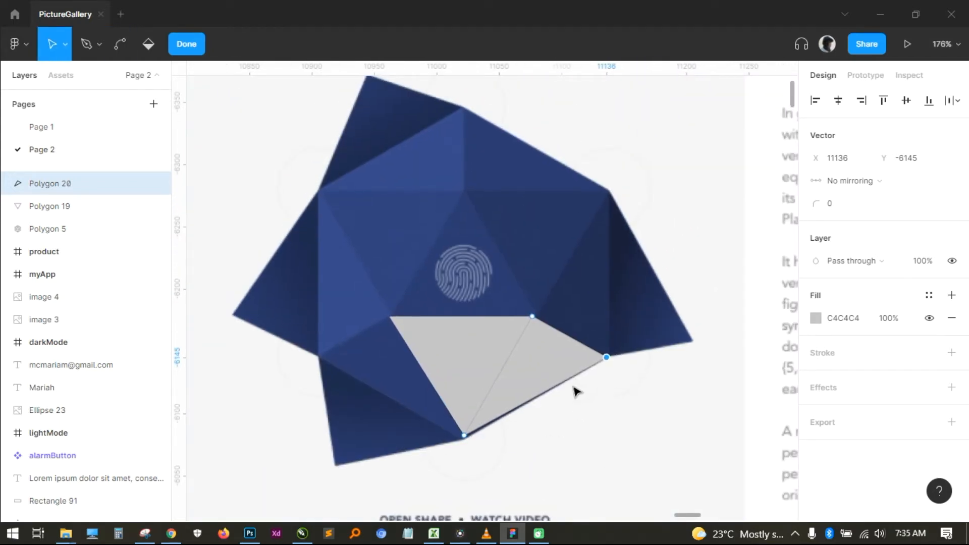
key(Escape)
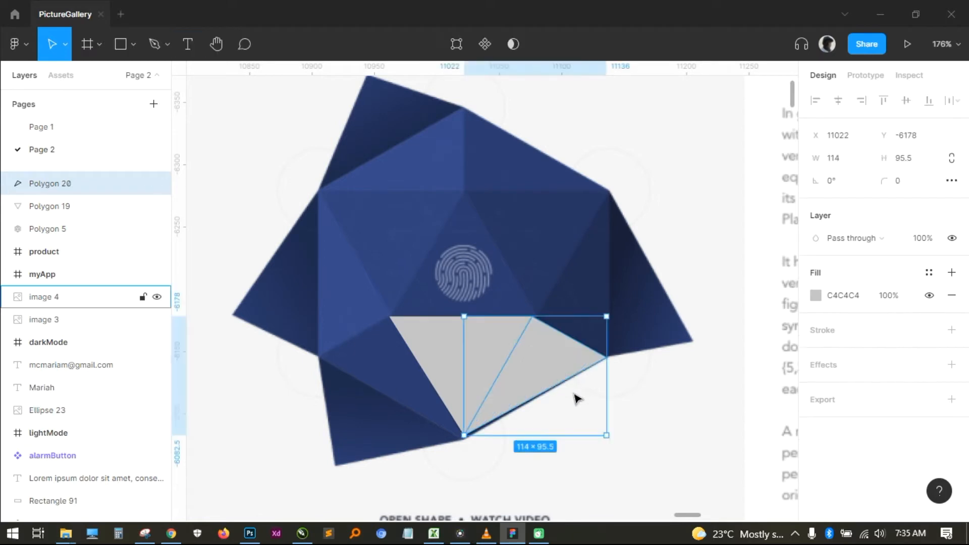
- Duplicate the lower-right triangle and move the copy's bottom vertex to the icosahedron's upper-right outer corner, covering the narrow right-hand face
key(ctrl+d)
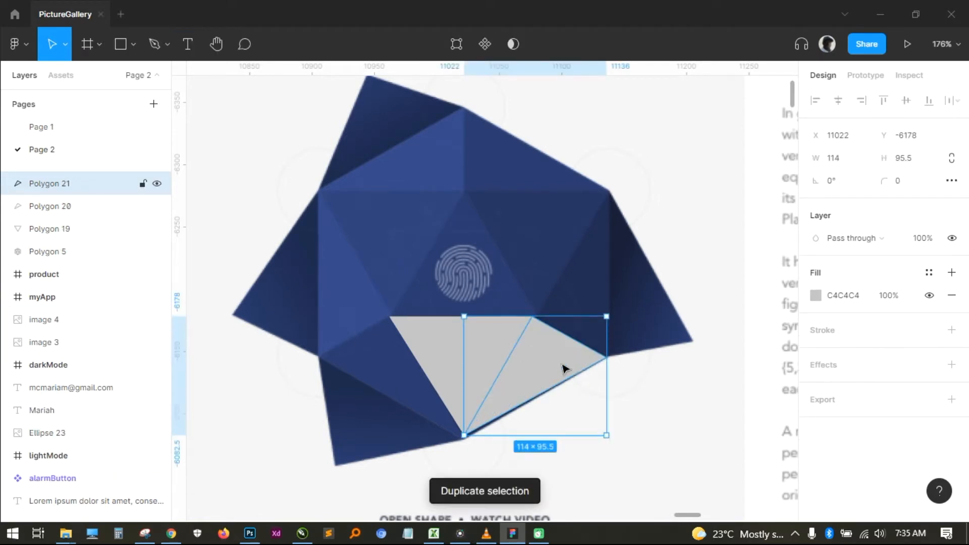
double_click(526, 380)
click(526, 380)
drag(465, 436, 611, 193)
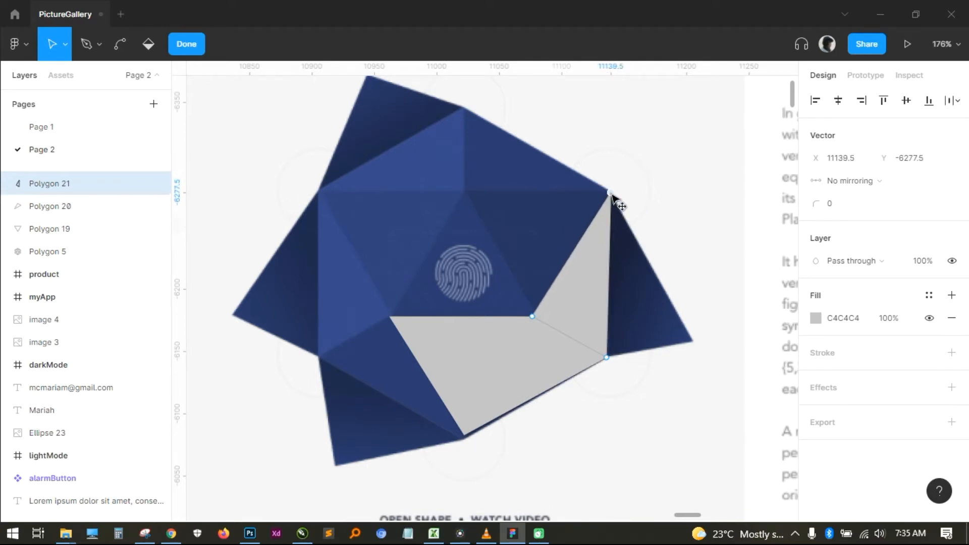
key(Escape)
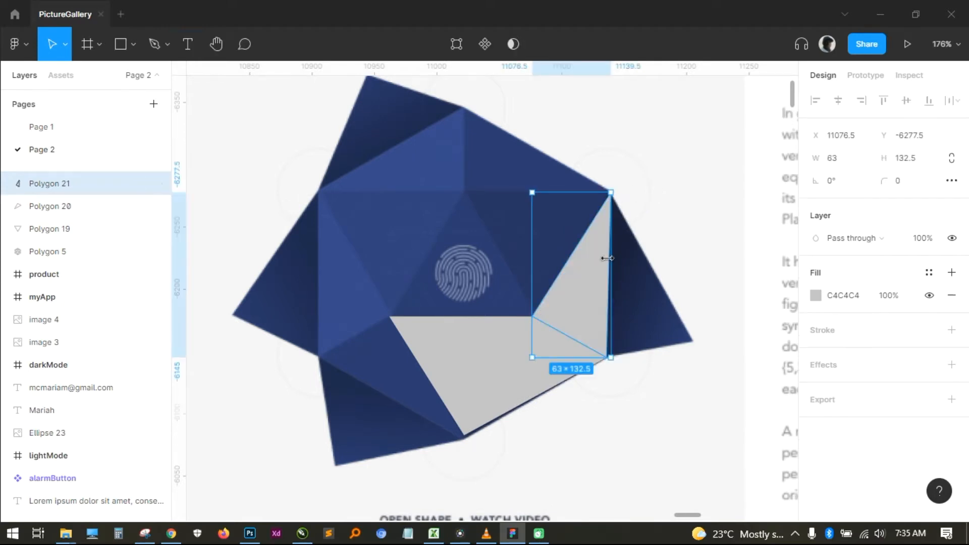
- Duplicate the narrow right-hand triangle and move the copy's lower-right vertex to the corner above the fingerprint, covering the inverted face there
key(ctrl+d)
click(664, 210)
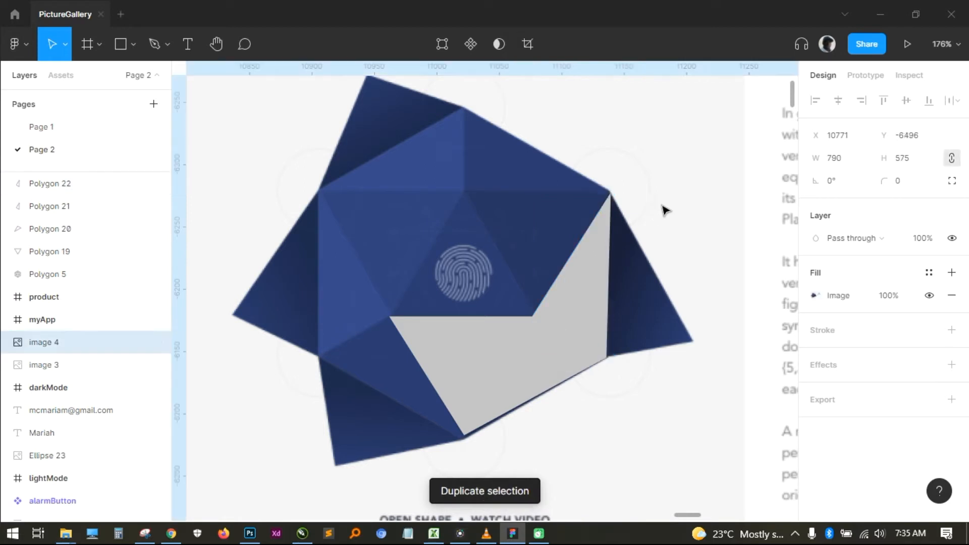
double_click(571, 279)
mouse_move(607, 357)
mouse_down()
mouse_move(534, 212)
mouse_move(467, 197)
mouse_up()
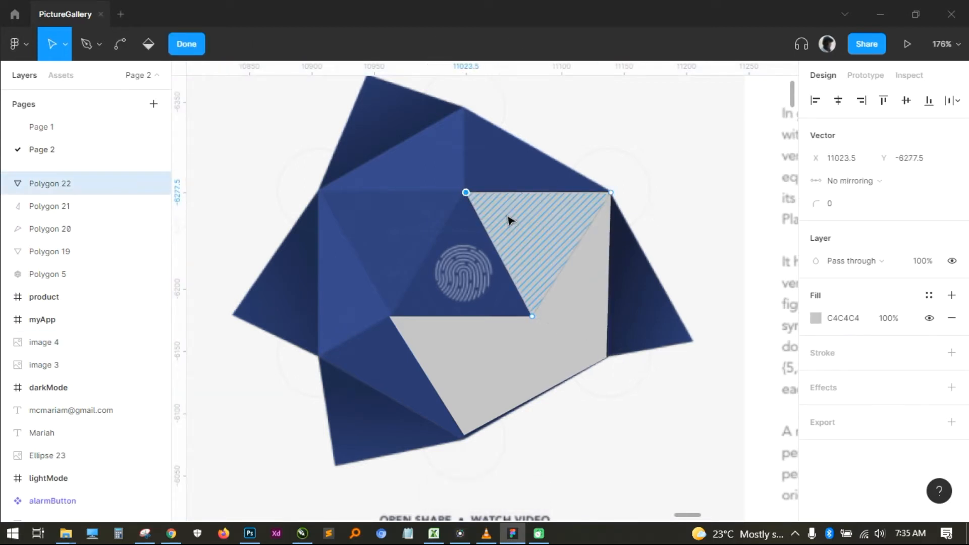
key(Escape)
- Duplicate the upper-right inverted triangle and move the copy's outer vertex to the central face's lower-left corner, covering the fingerprint face
key(ctrl+d)
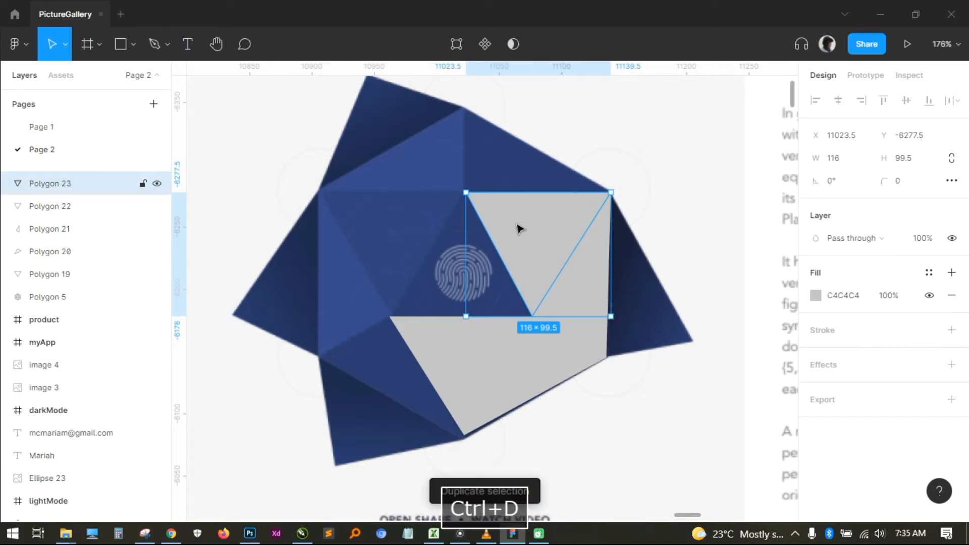
double_click(543, 229)
drag(604, 195, 392, 316)
key(Escape)
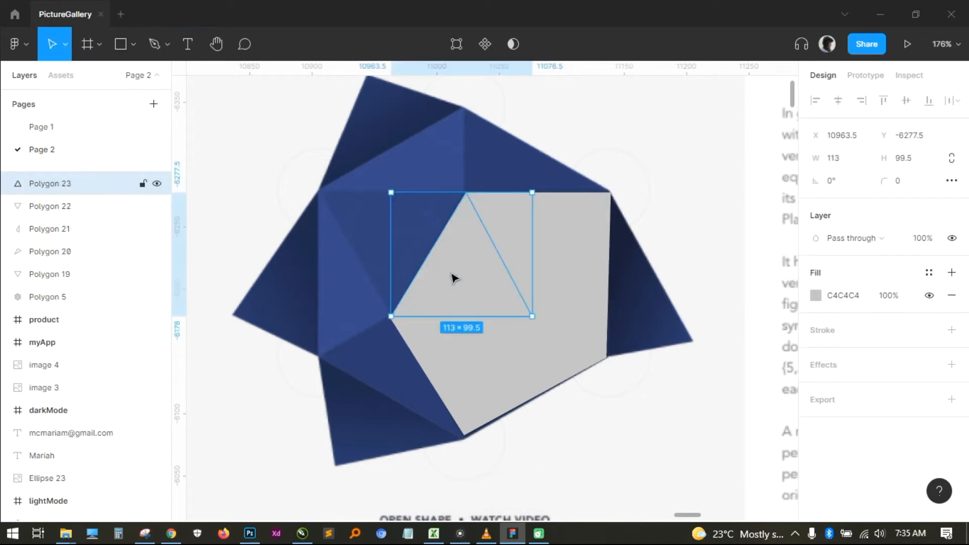
- Duplicate the central triangle and move the copy's lower-right vertex to the icosahedron's upper-left outer corner, covering the adjacent inverted face
key(ctrl+d)
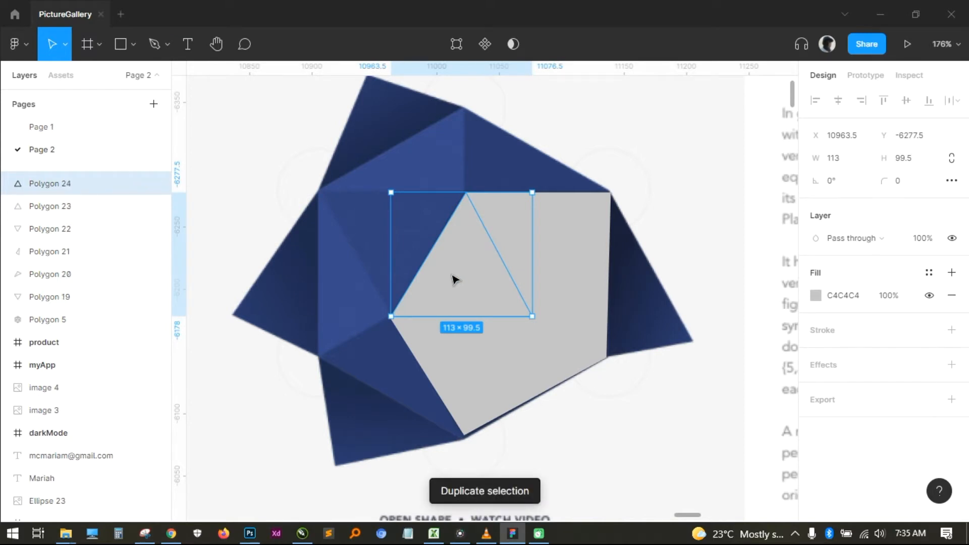
double_click(452, 278)
drag(533, 316, 323, 194)
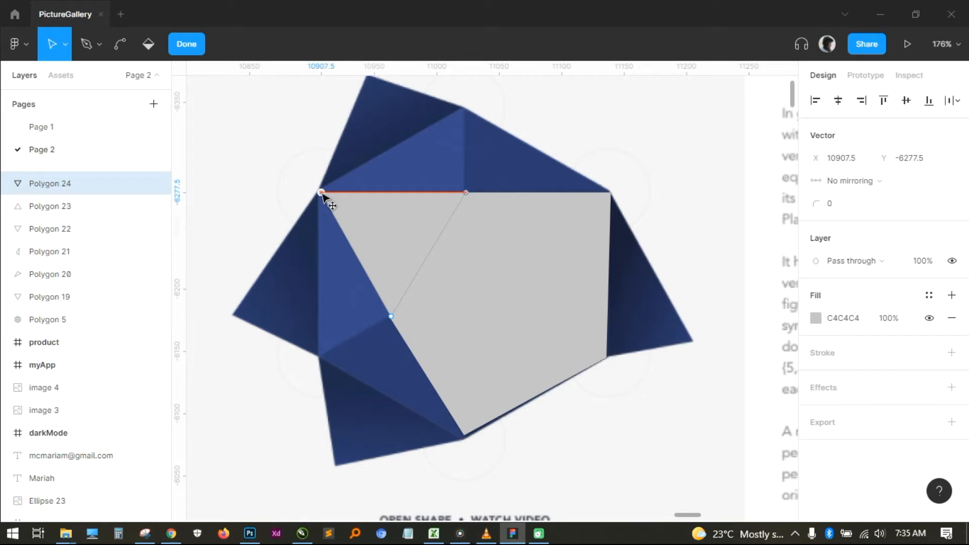
key(Escape)
- Duplicate the upper-left inverted triangle and move the copy's bottom vertex up to the icosahedron's top corner, covering the top-left face
key(ctrl+d)
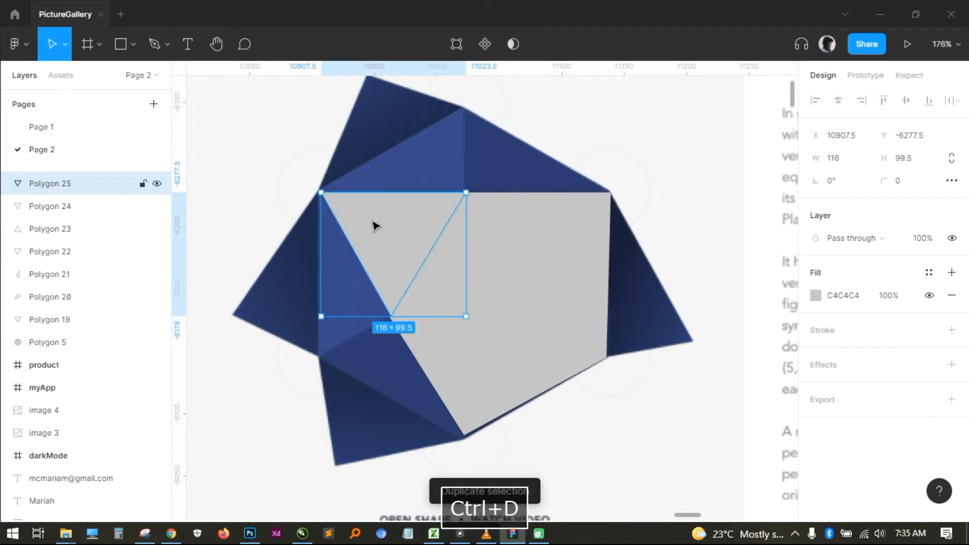
double_click(374, 224)
click(391, 315)
drag(392, 316, 459, 105)
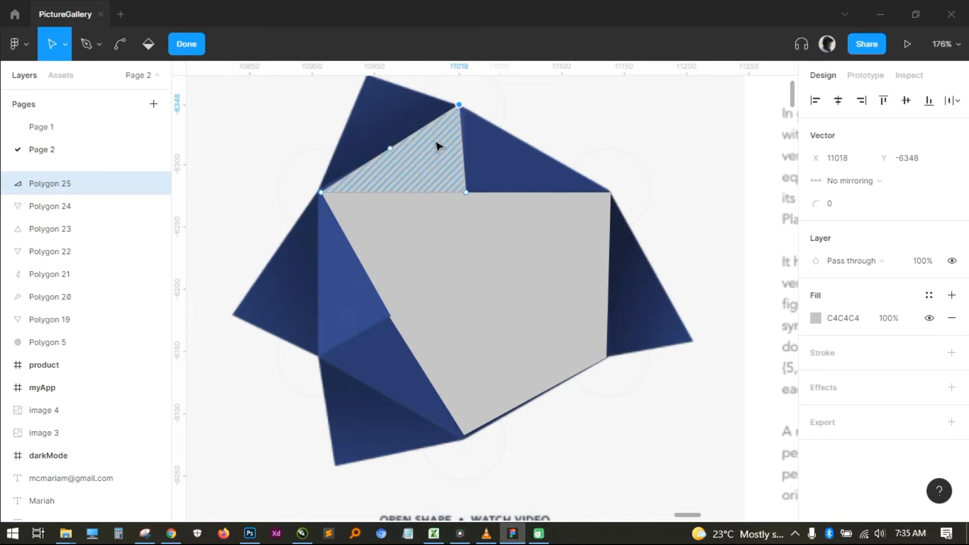
key(Escape)
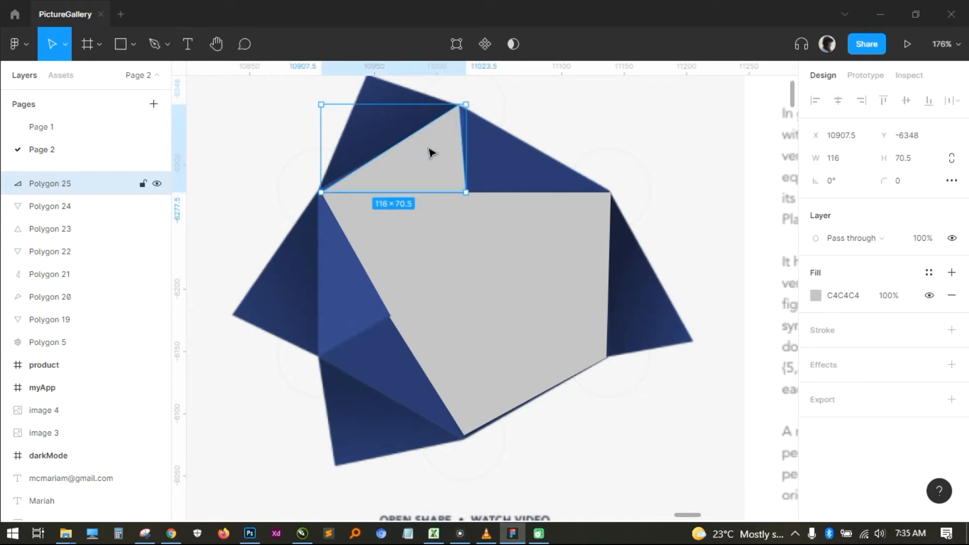
- Duplicate the upper-left triangle beneath the top spike and move the copy's left vertex to the upper-right outer corner, covering the top-right face
key(ctrl+d)
double_click(432, 153)
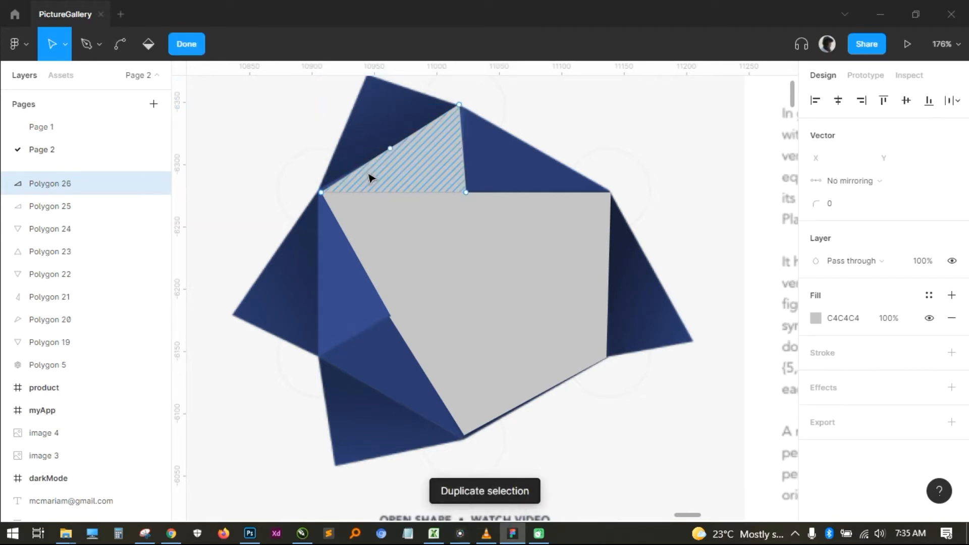
drag(317, 189, 572, 180)
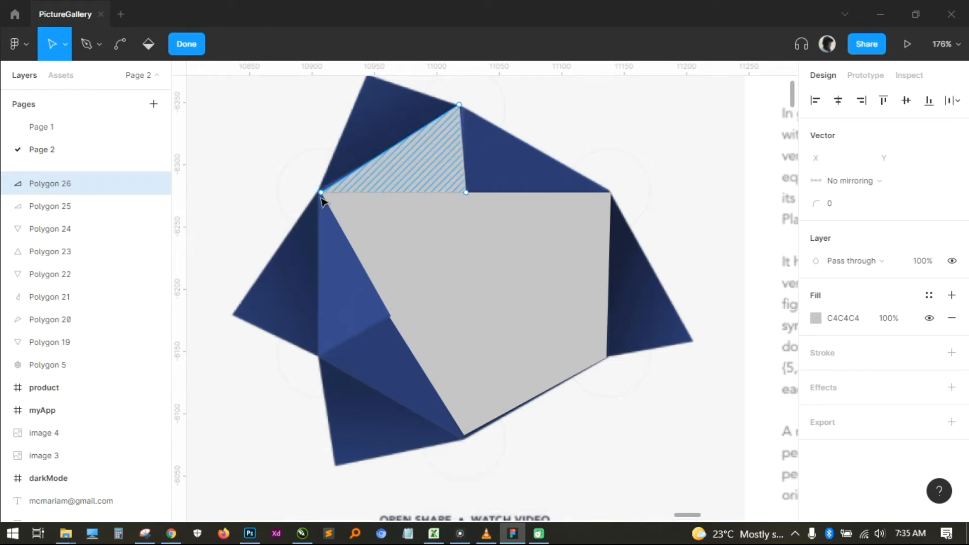
drag(321, 193, 613, 193)
- Duplicate the upper-left triangle again and move the copy's lower-right vertex to the tip of the top spike, covering that dark face
double_click(443, 164)
double_click(443, 164)
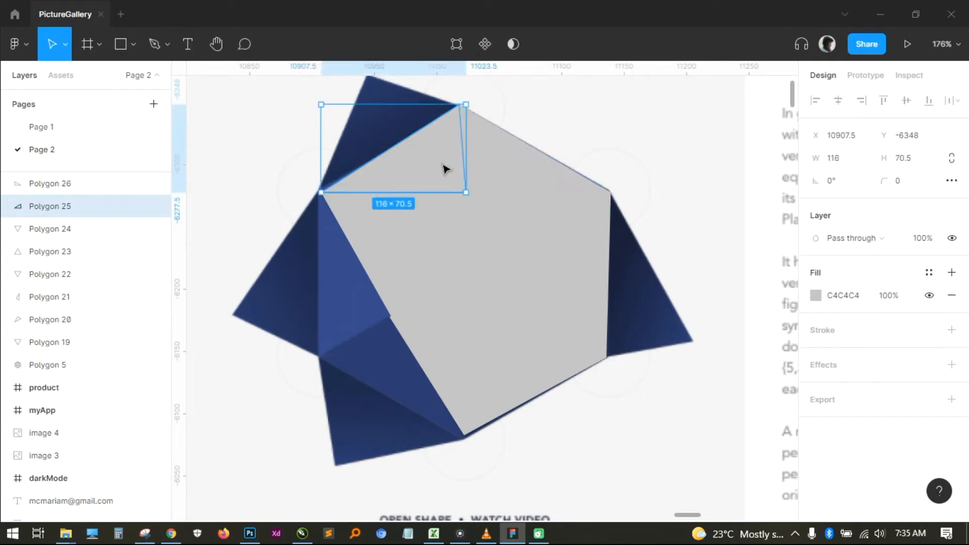
key(Escape)
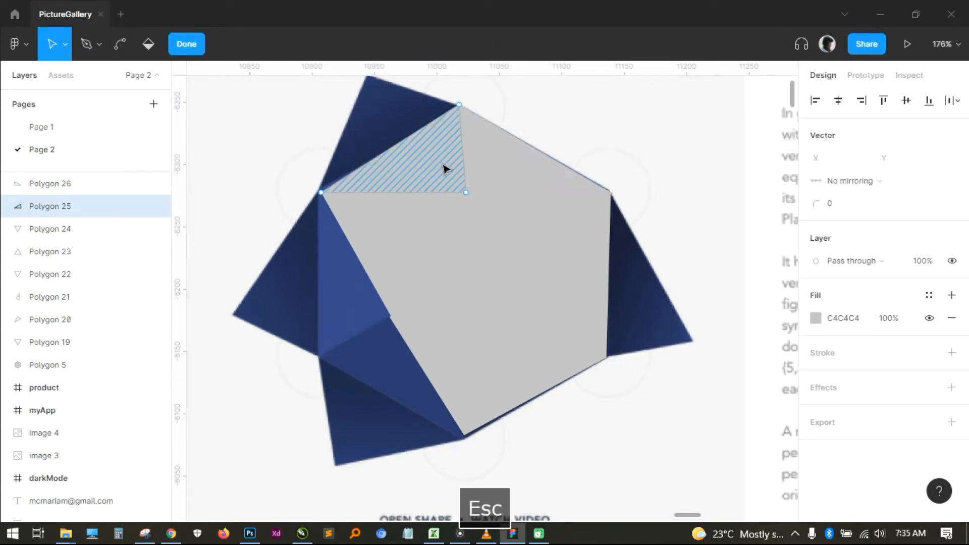
key(ctrl+d)
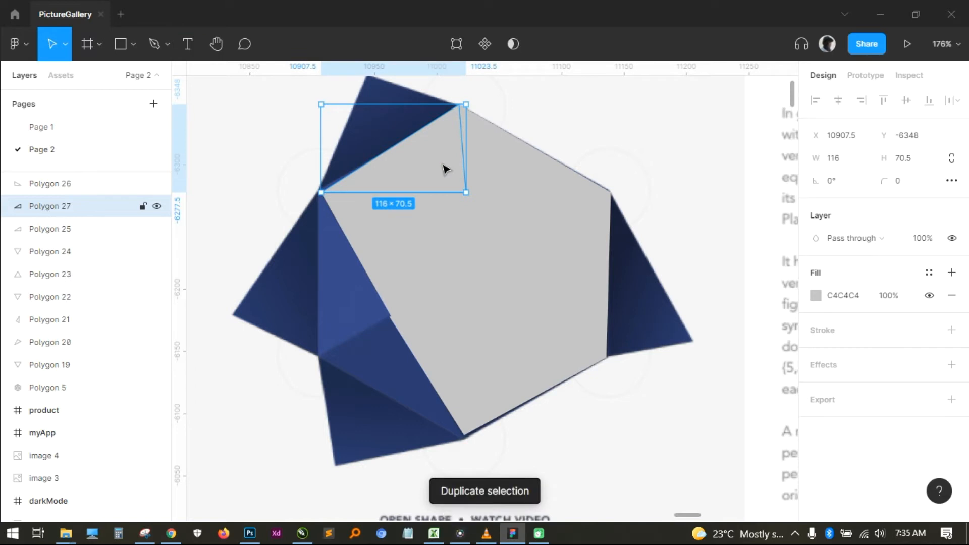
double_click(444, 168)
drag(427, 105, 370, 78)
click(369, 164)
key(Escape)
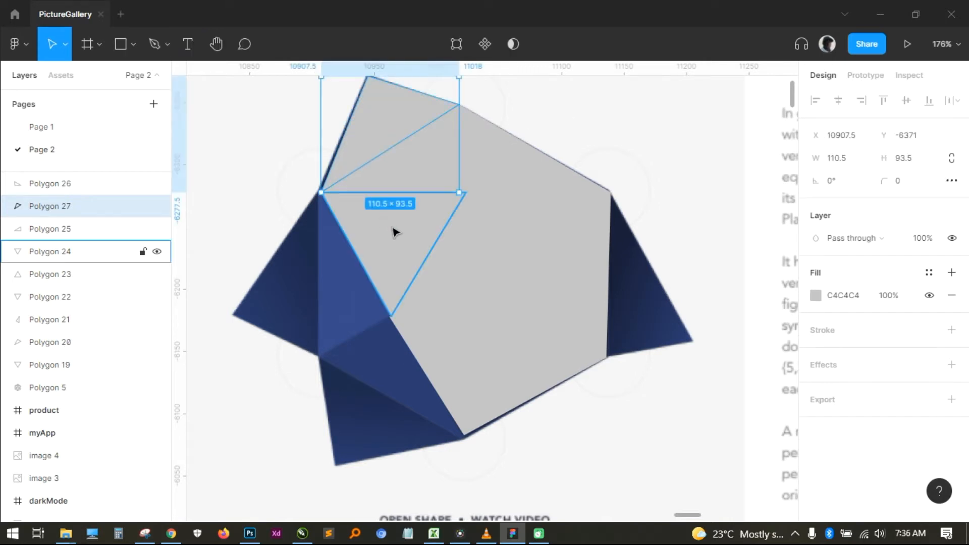
- Duplicate the upper-left inverted triangle and move the copy's upper-right vertex to the lower-left outer corner, covering the narrow left face
double_click(395, 232)
key(Escape)
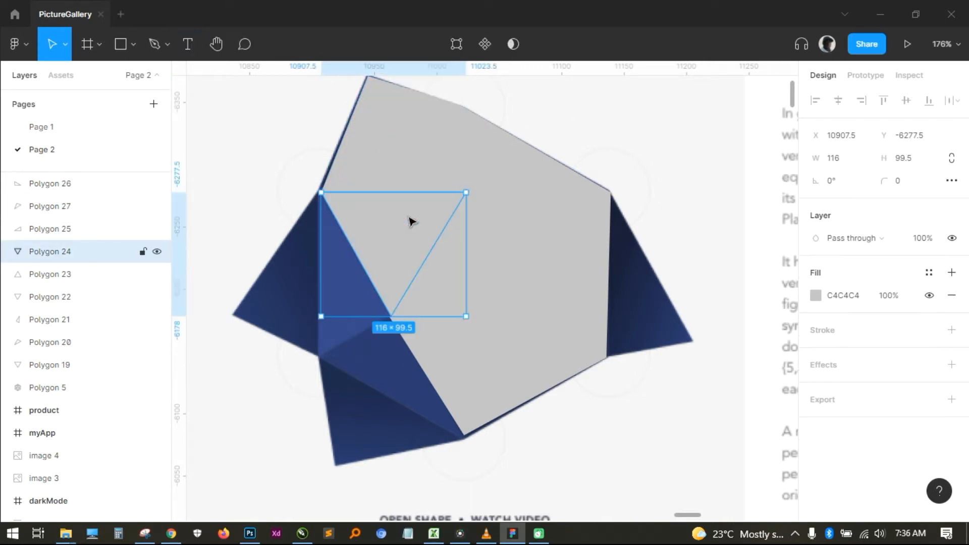
key(ctrl+d)
double_click(414, 217)
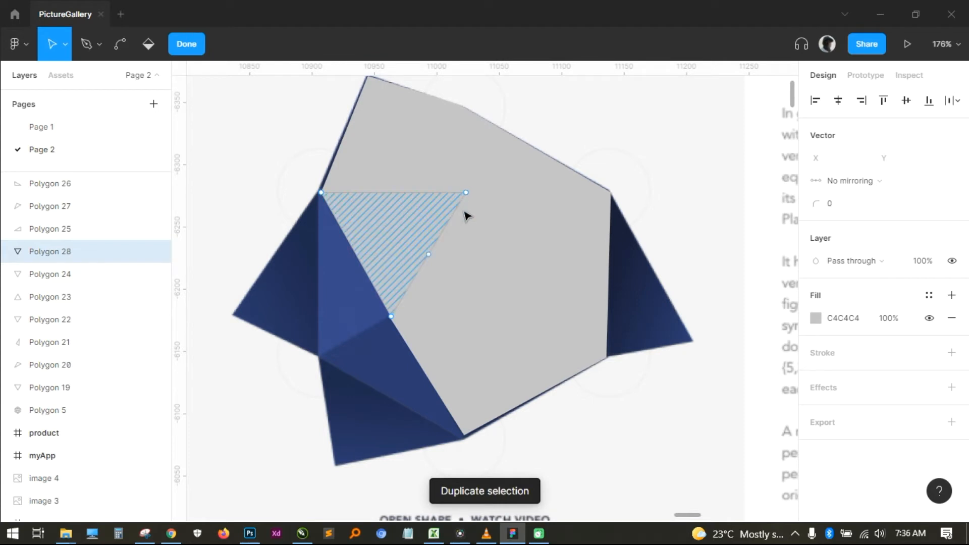
drag(465, 194, 322, 355)
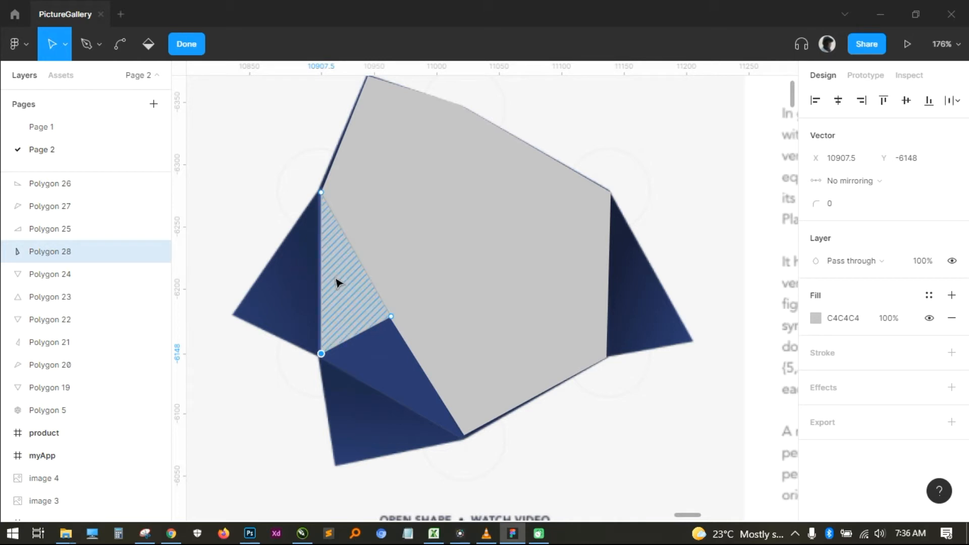
key(Escape)
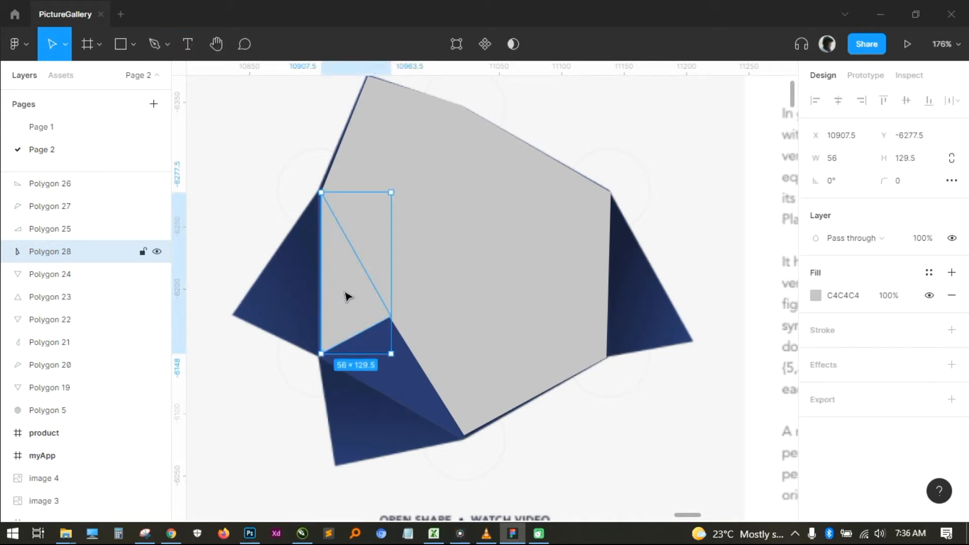
- Duplicate the narrow left triangle and move the copy's inner vertex to the tip of the left spike, covering the dark left face
key(ctrl+d)
double_click(368, 320)
drag(391, 316, 235, 316)
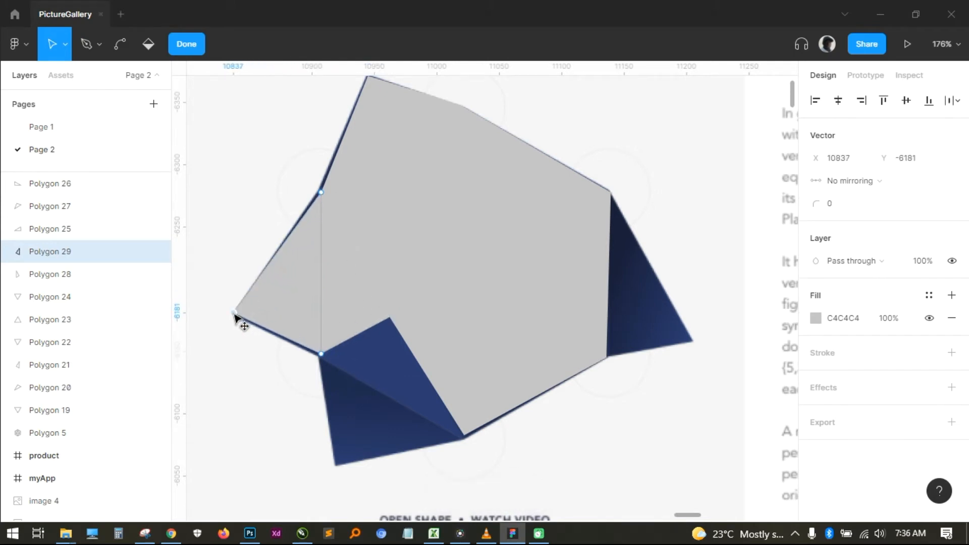
key(Escape)
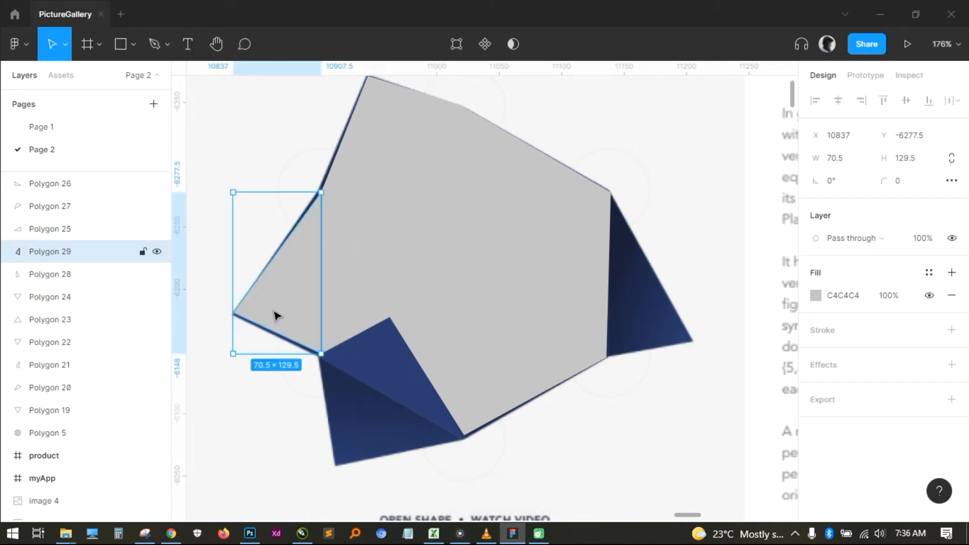
- Duplicate the bottom inverted triangle and move the copy's upper-right vertex to the lower-left outer corner, covering the bottom-left face
click(392, 363)
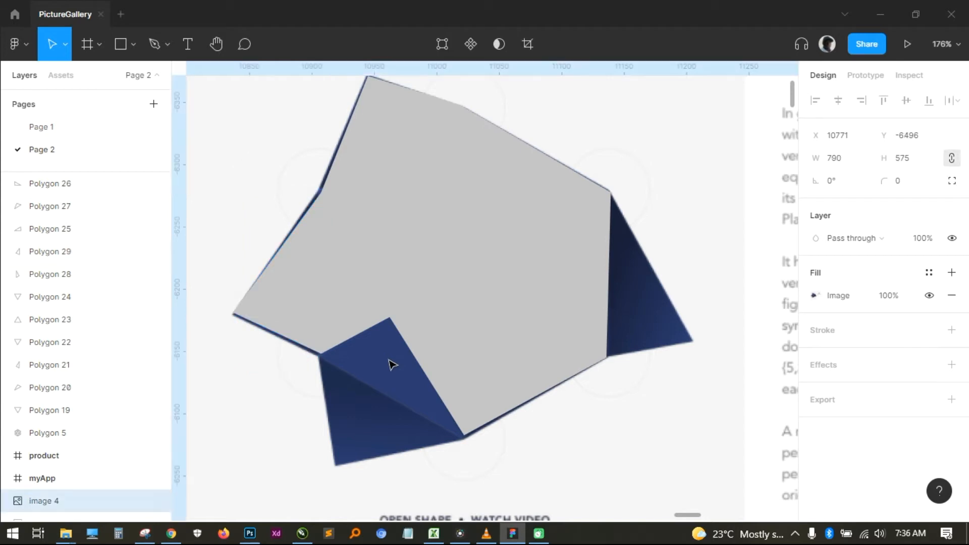
double_click(429, 346)
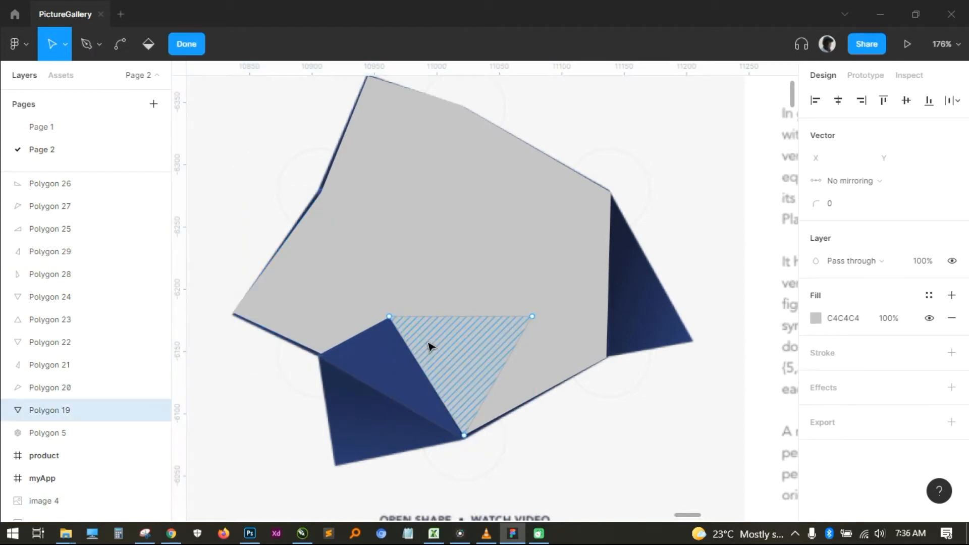
key(Escape)
key(ctrl+d)
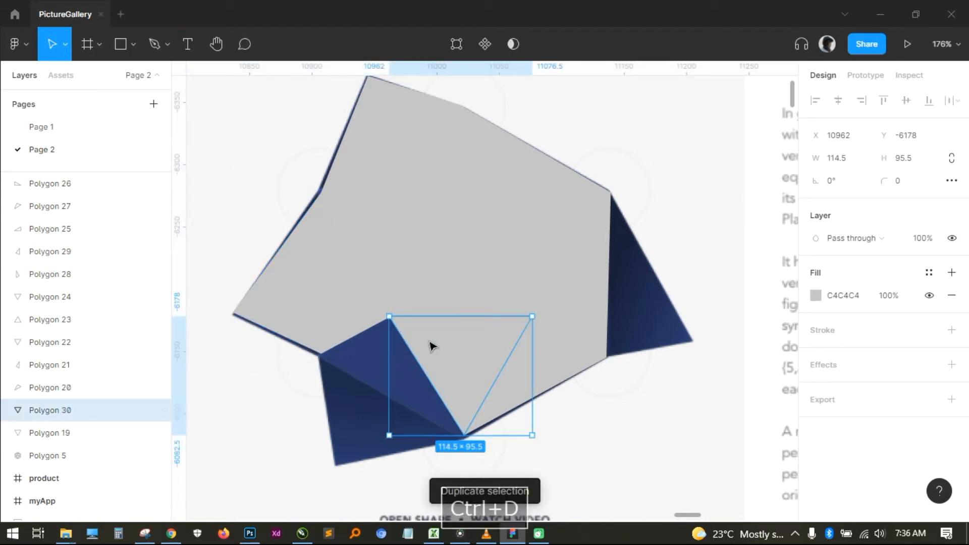
double_click(429, 346)
drag(532, 317, 316, 357)
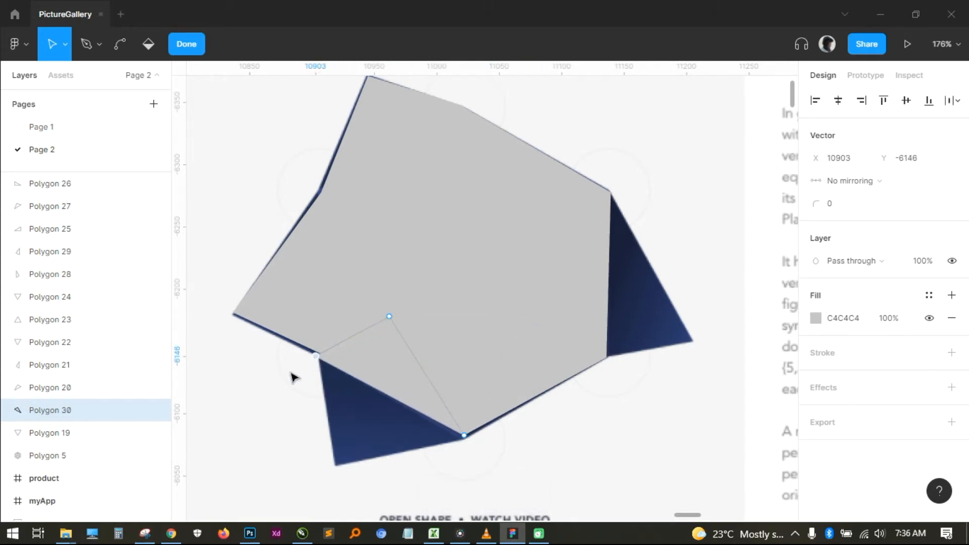
key(Escape)
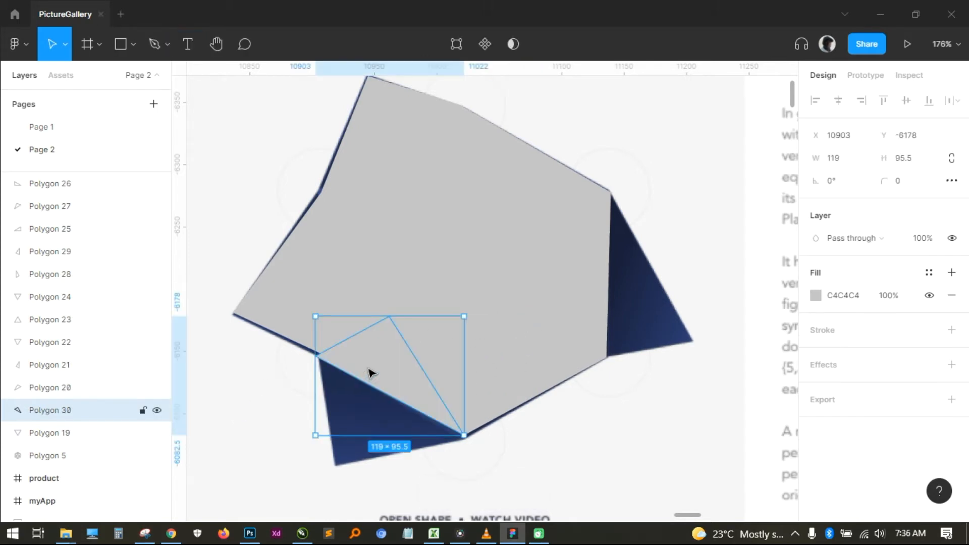
- Duplicate the bottom-left triangle and move the copy's top vertex to the tip of the lower-left spike, covering that dark face
key(ctrl+d)
double_click(370, 374)
drag(389, 317, 337, 465)
click(592, 302)
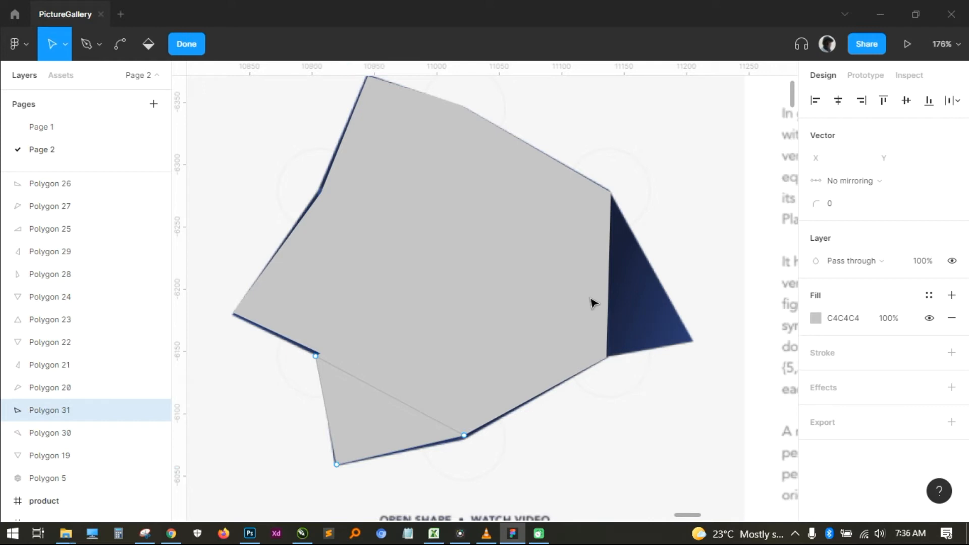
key(Escape)
- Duplicate the narrow right triangle and move the copy's inner vertex to the tip of the right spike, covering the dark right face
double_click(593, 299)
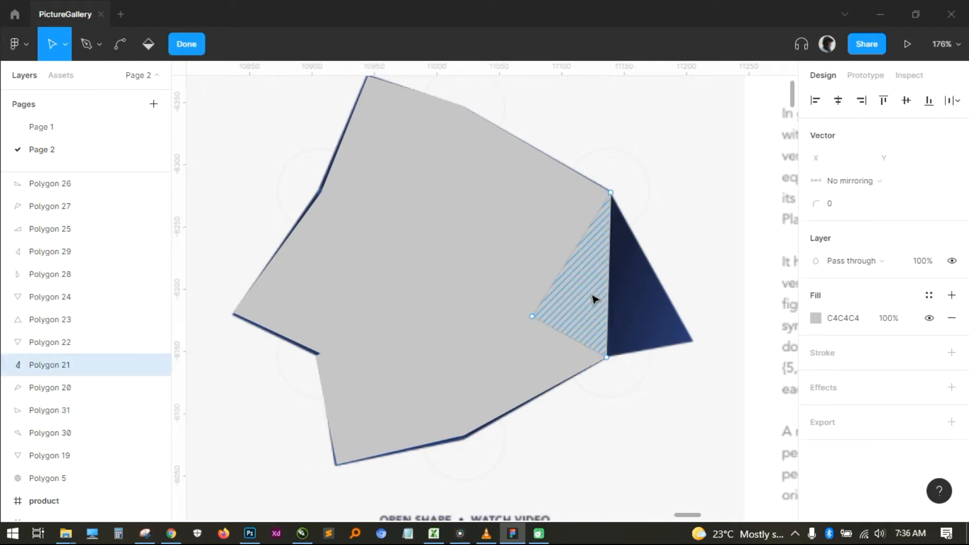
key(Escape)
key(ctrl+d)
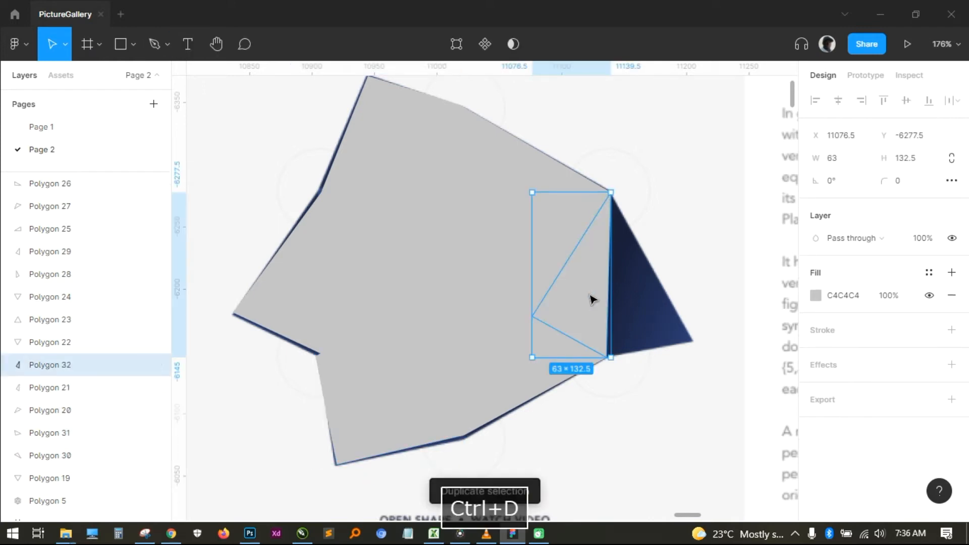
double_click(592, 300)
drag(534, 320, 698, 342)
scroll(416, 297, left, 1)
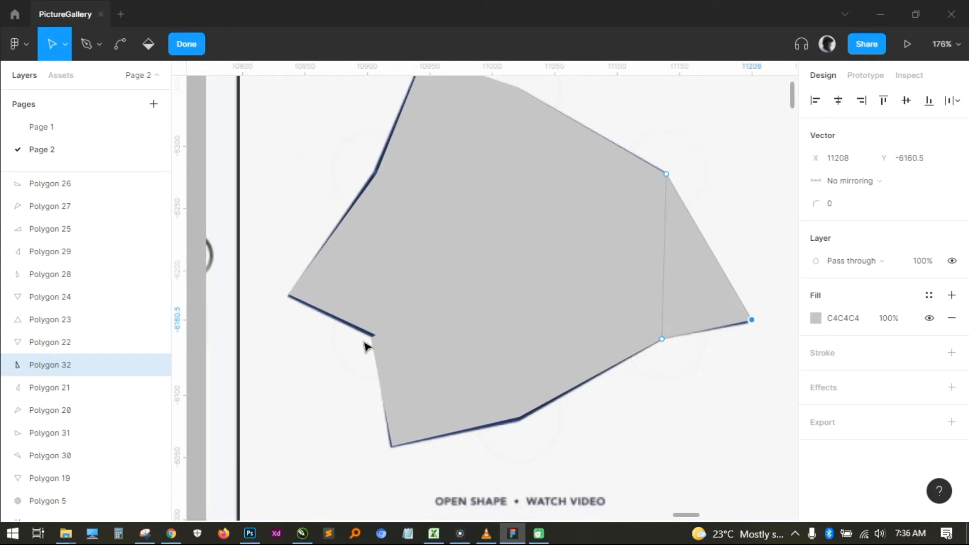
scroll(327, 387, left, 2)
key(Escape)
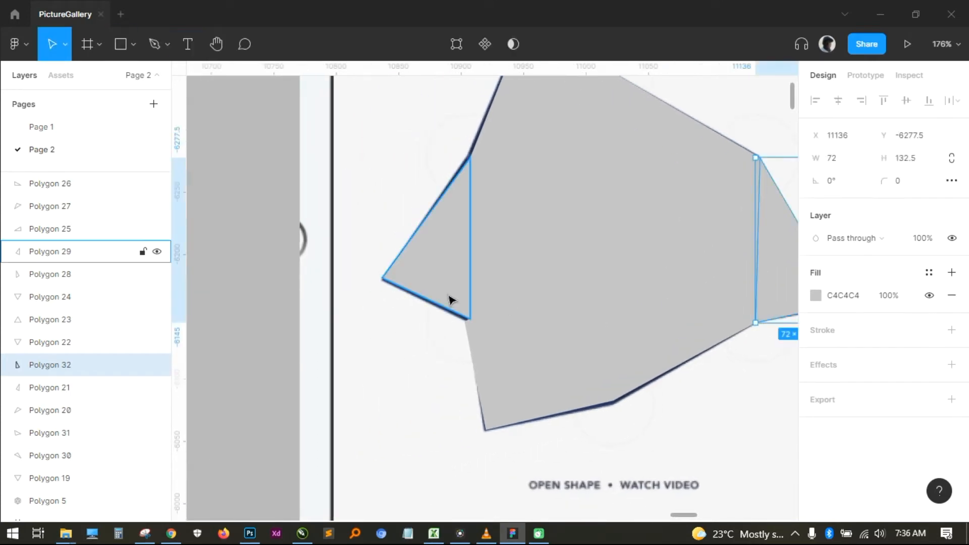
- Move the left spike triangle's lower-right vertex to about X 10904.5, Y -6146, so its lower edge follows the reference
scroll(446, 334, up, 5)
double_click(480, 273)
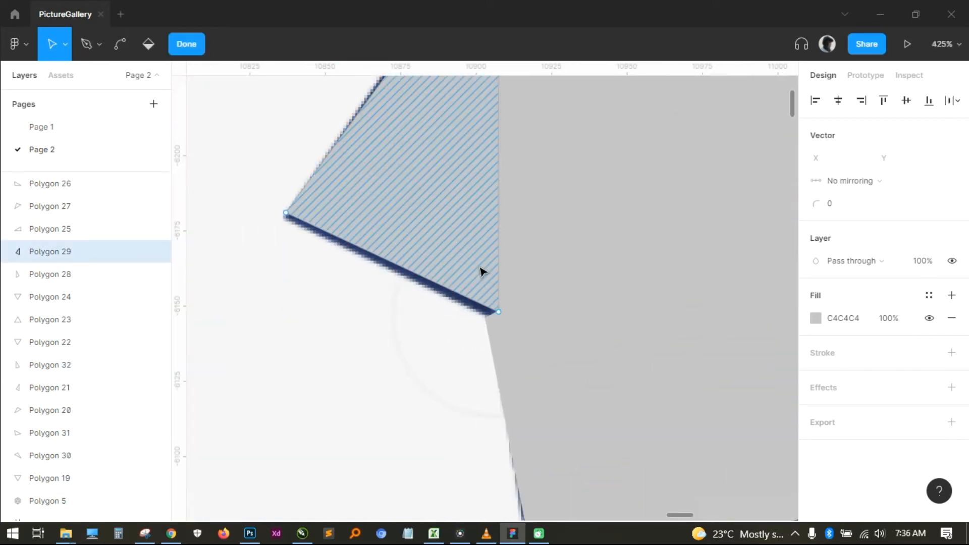
click(499, 313)
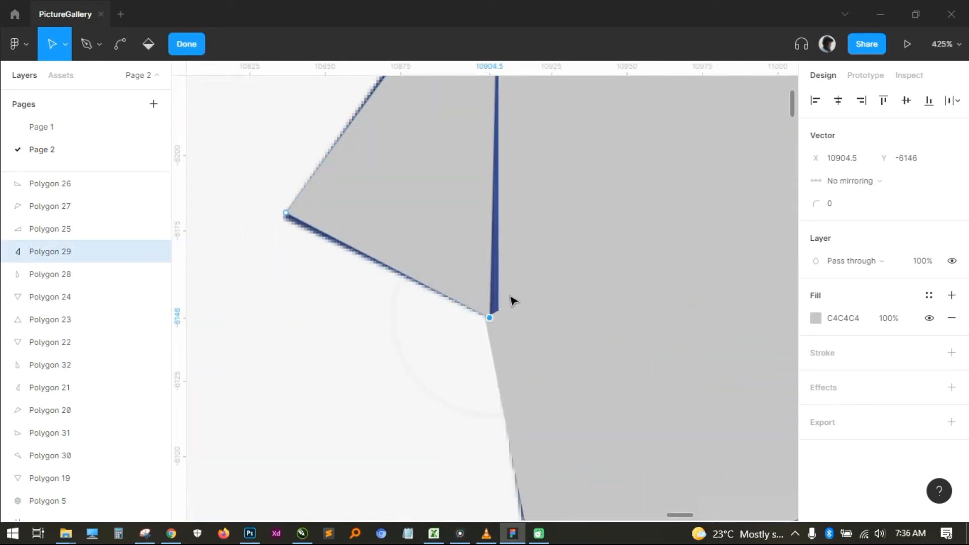
key(Escape)
key(Escape)
- Move the narrow left triangle's bottom vertex to about X 10904.5, Y -6147, closing the gap beside the left spike triangle
double_click(505, 307)
drag(500, 313, 492, 317)
scroll(450, 329, down, 5)
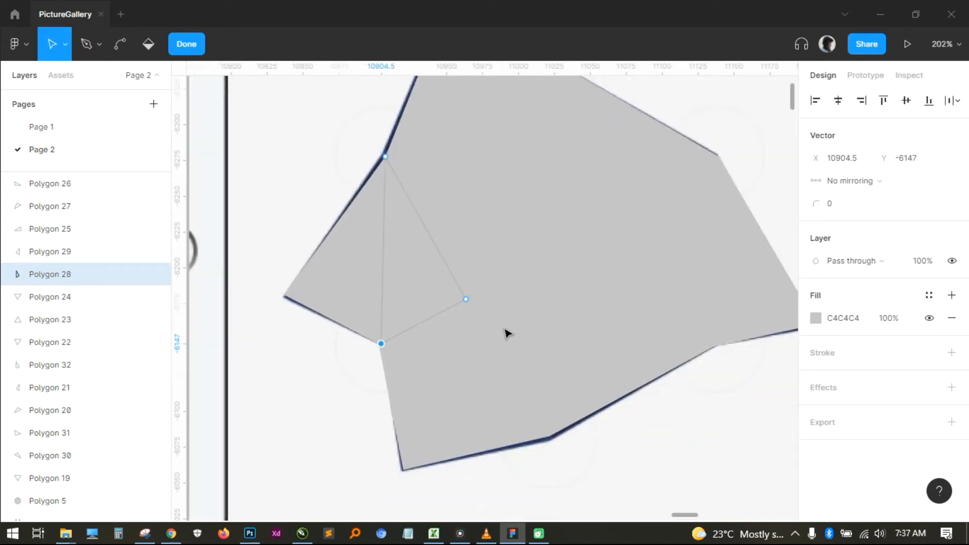
key(Escape)
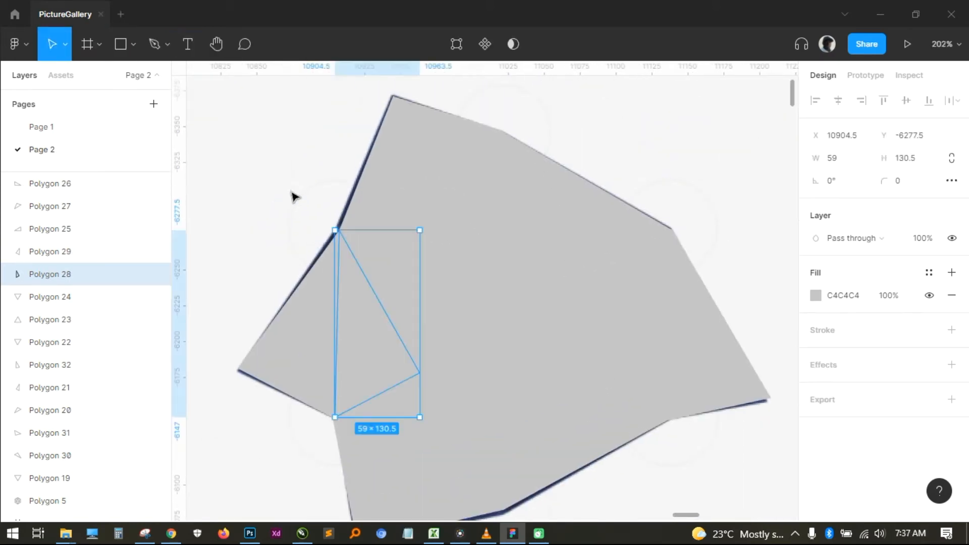
- Select all the traced triangles without the reference image and move them together onto the empty canvas to the left of the image
double_click(293, 193)
scroll(443, 248, down, 4)
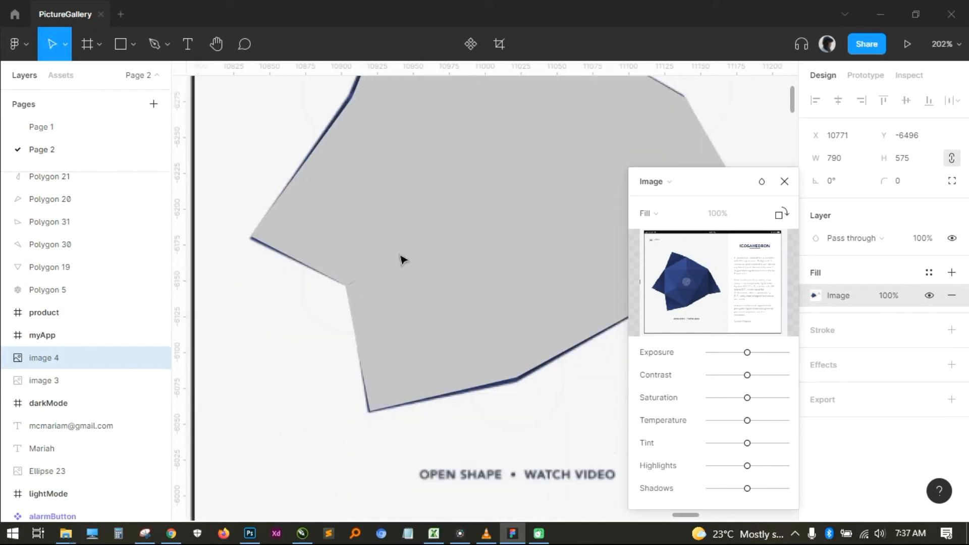
scroll(496, 389, down, 2)
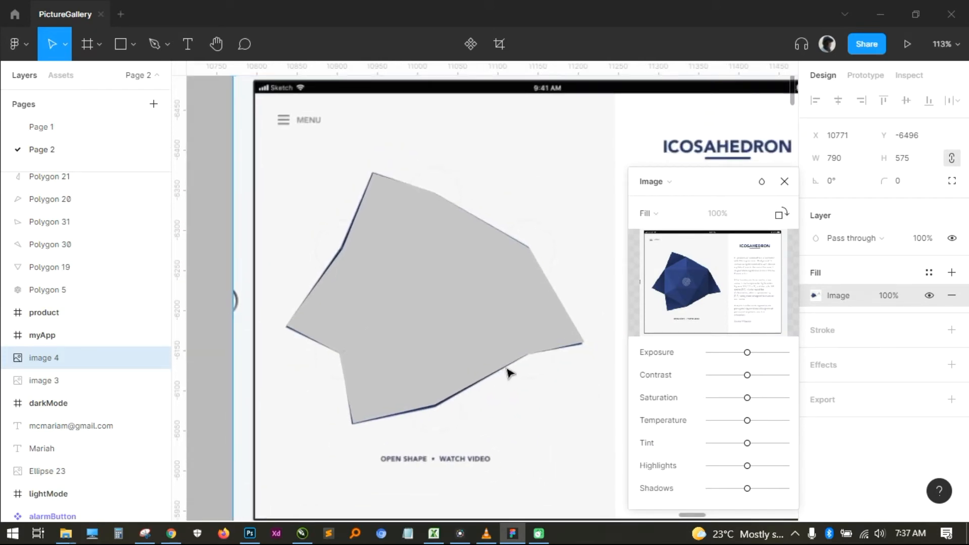
scroll(530, 388, down, 3)
scroll(451, 348, down, 4)
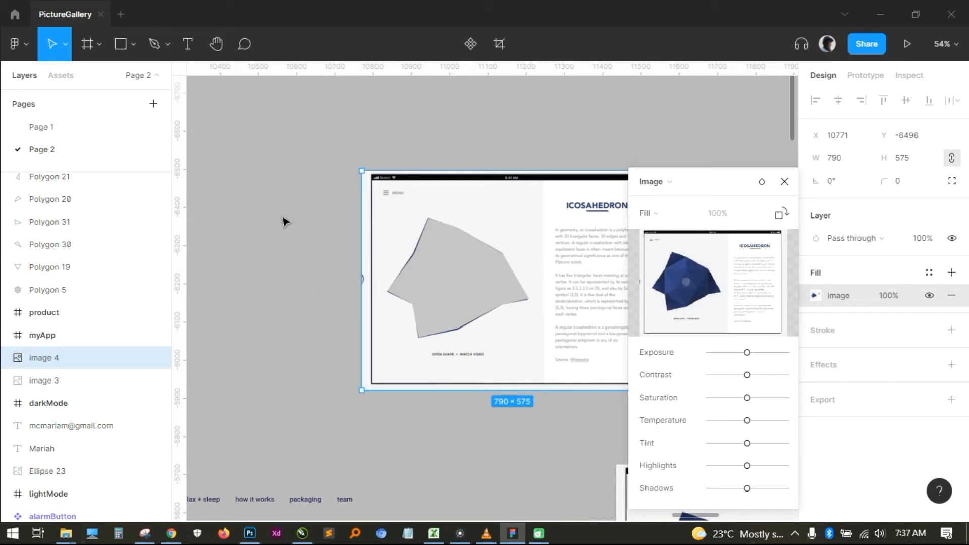
key(Escape)
drag(292, 223, 580, 356)
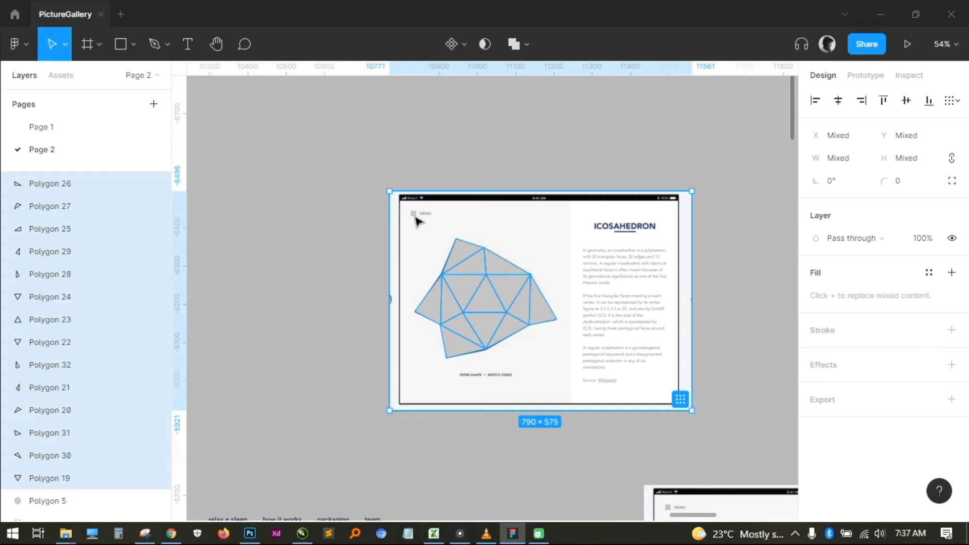
drag(498, 303, 296, 284)
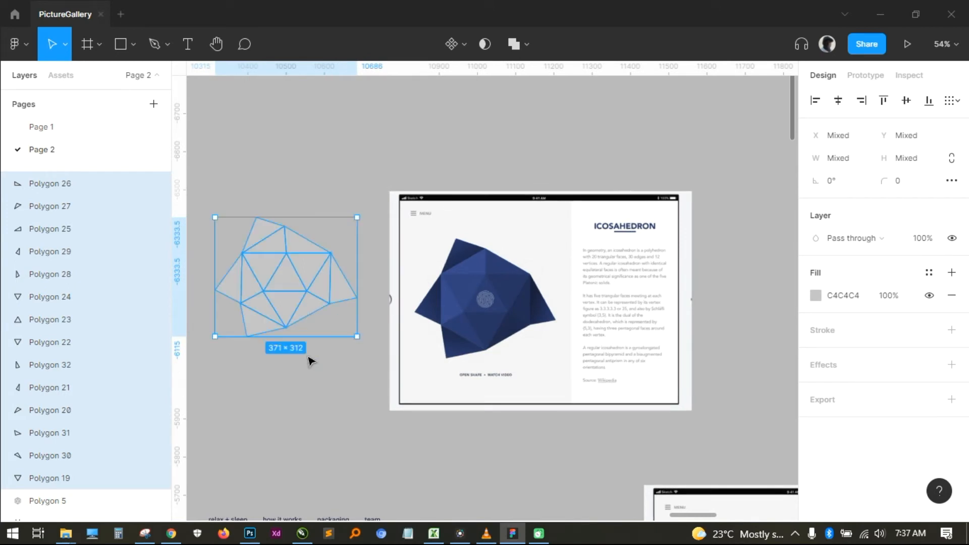
- Add a black 000000 inside stroke of width 1 to all the traced triangles, and clear the selection
drag(320, 365, 414, 378)
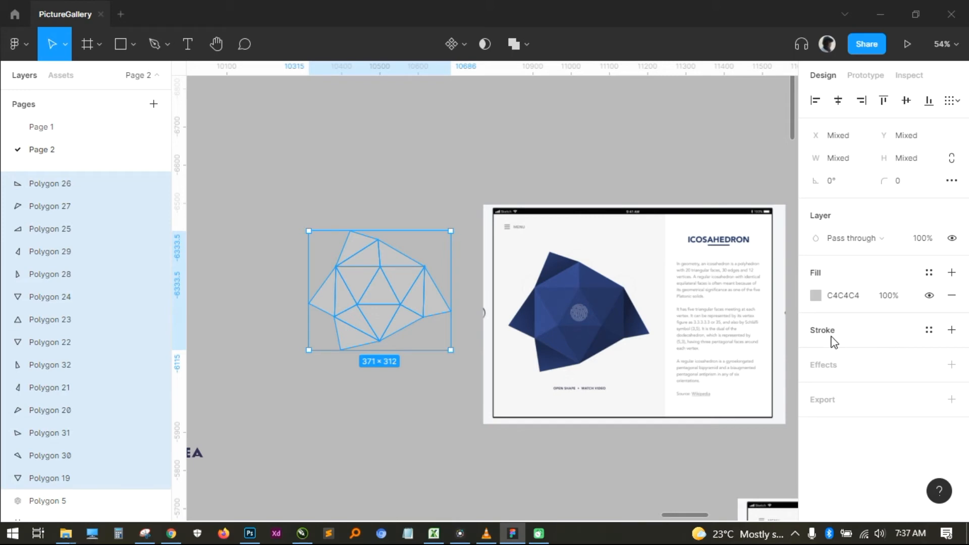
click(952, 330)
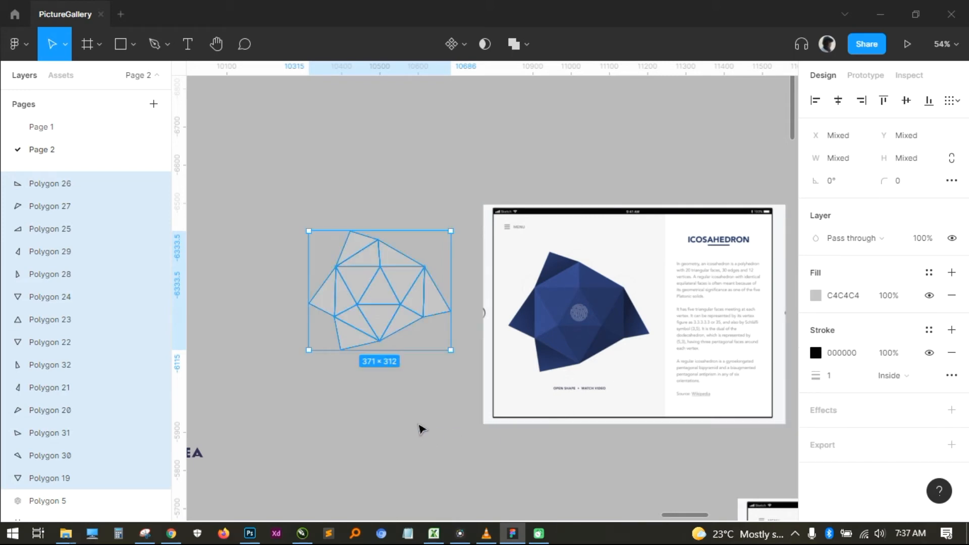
click(437, 153)
drag(385, 398, 459, 341)
scroll(459, 341, up, 3)
drag(525, 273, 449, 381)
drag(465, 330, 414, 397)
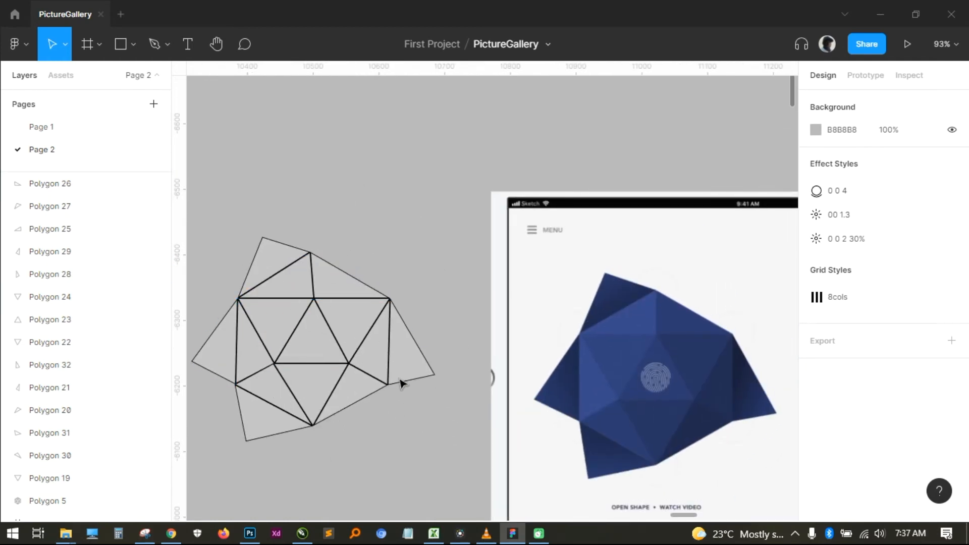
drag(412, 432, 429, 414)
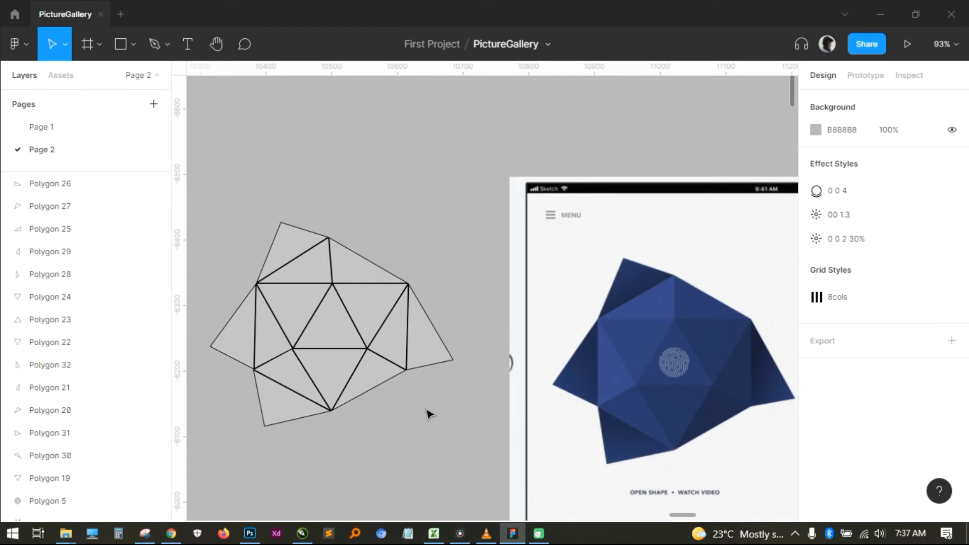
- Fill the right spike triangle with the dark blue 202D5A sampled from the matching spike in the reference image
click(433, 353)
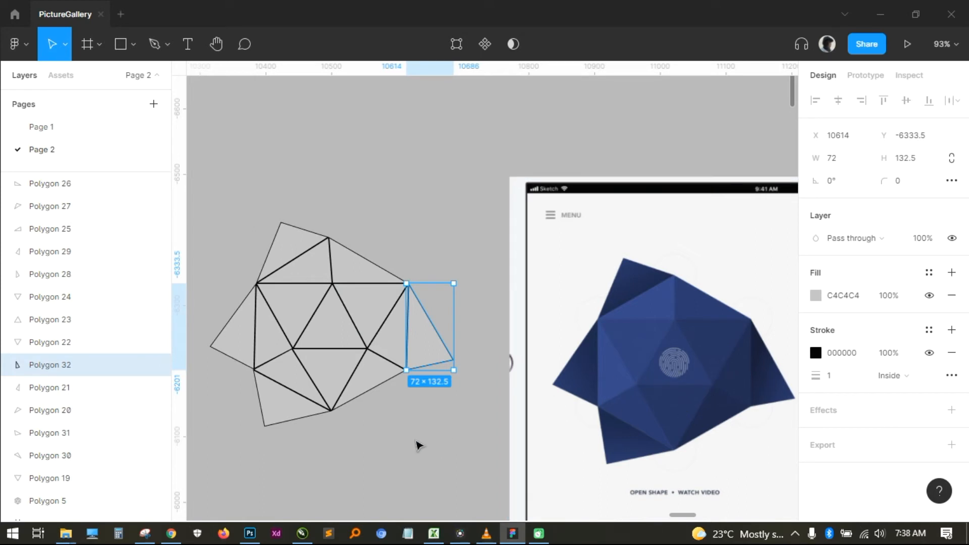
click(445, 421)
click(437, 342)
key(i)
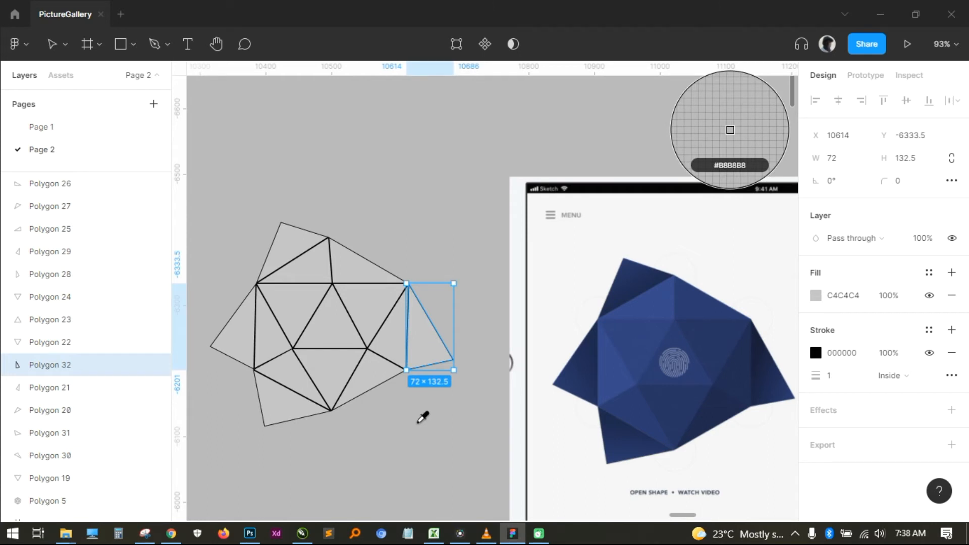
click(779, 385)
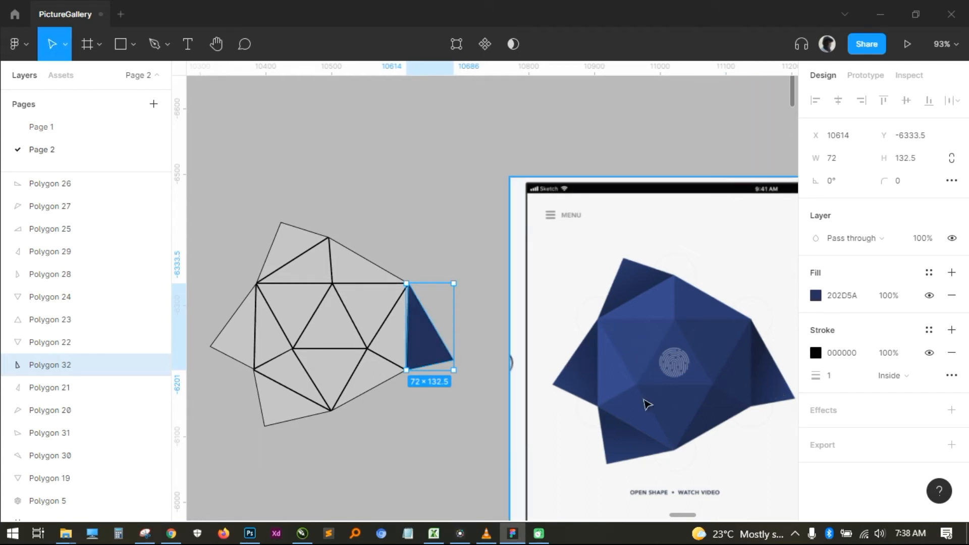
click(459, 438)
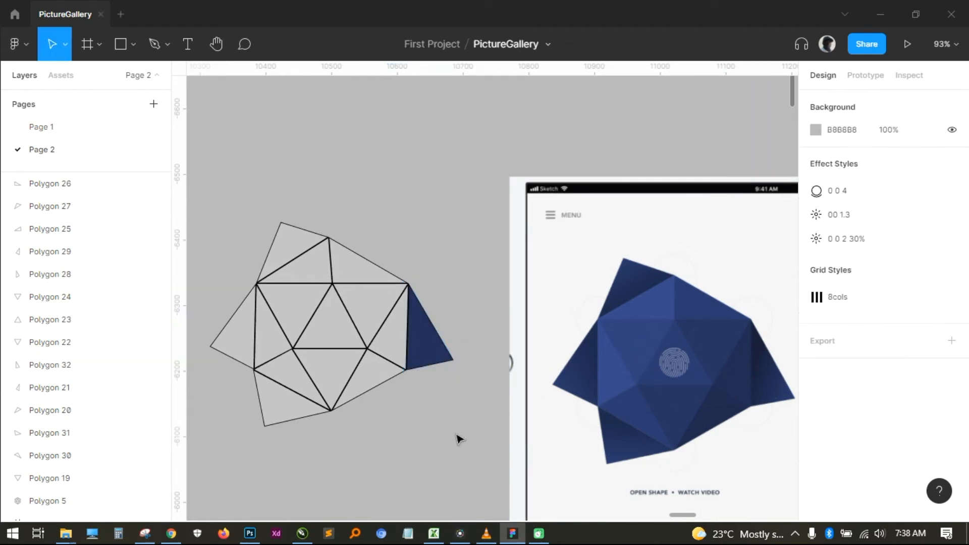
- Fill the narrow triangle beside the right spike and the lower-right outer triangle with colours sampled from their matching reference faces
click(402, 355)
key(i)
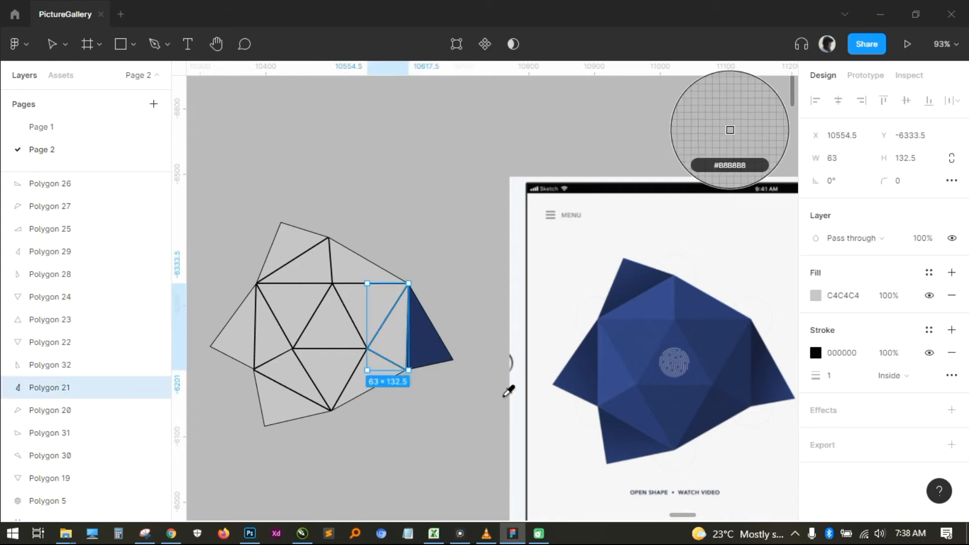
click(742, 372)
click(462, 446)
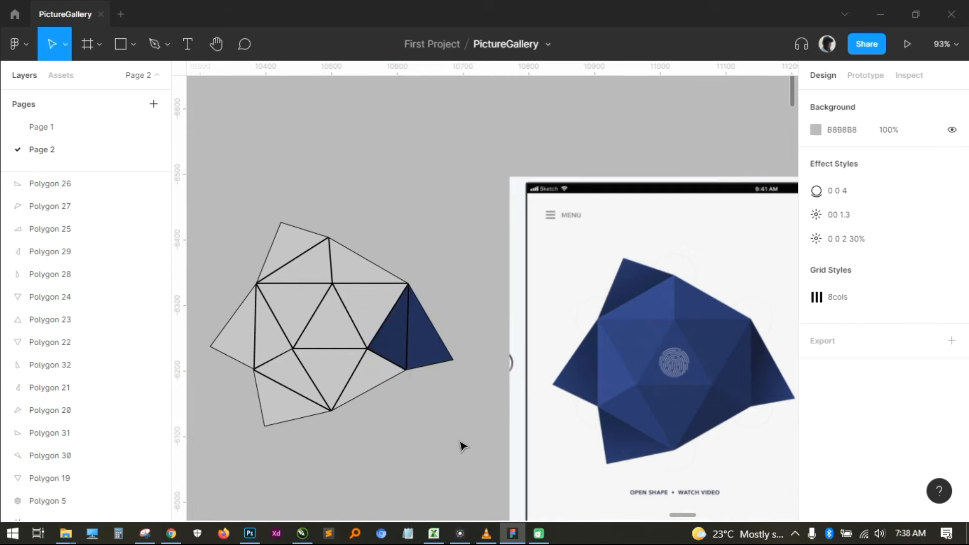
click(374, 387)
key(i)
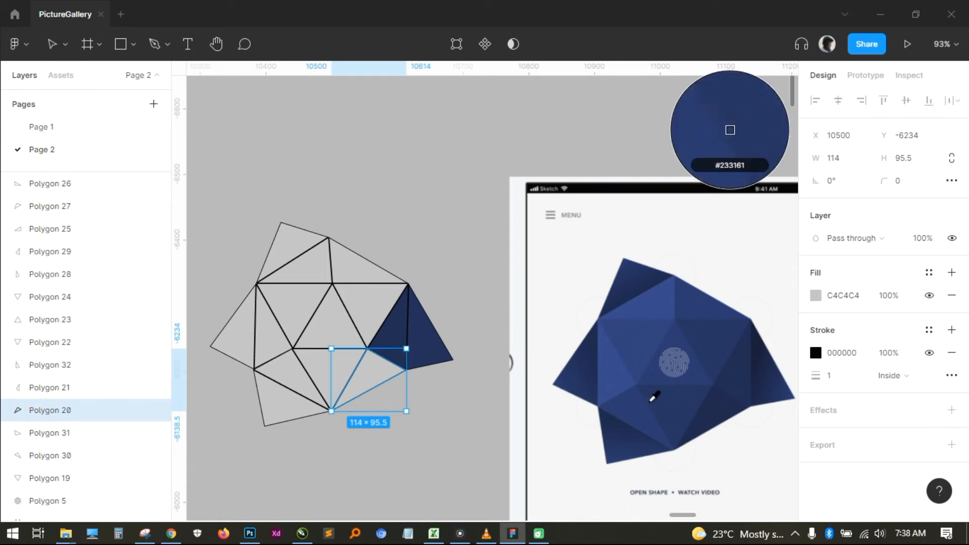
click(721, 407)
click(411, 454)
- Fill the bottom-centre inverted triangle with its sampled reference colour and the lower-left spike with 1F2C57 from the reference
click(331, 396)
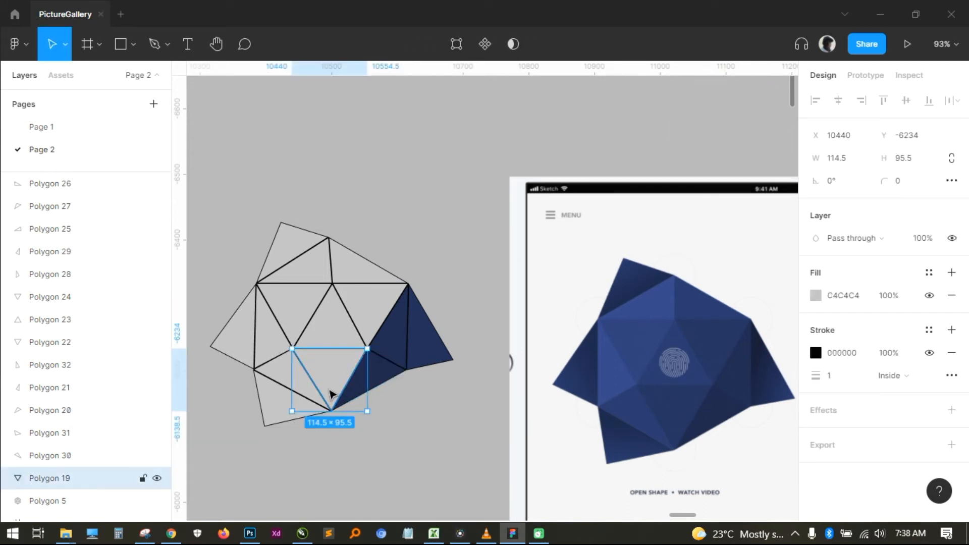
key(i)
click(685, 400)
click(433, 459)
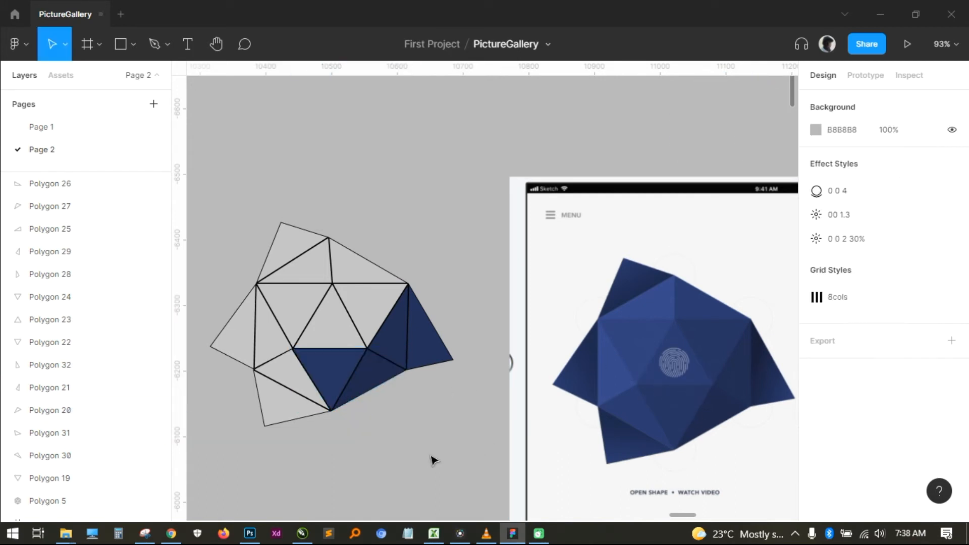
click(319, 412)
key(i)
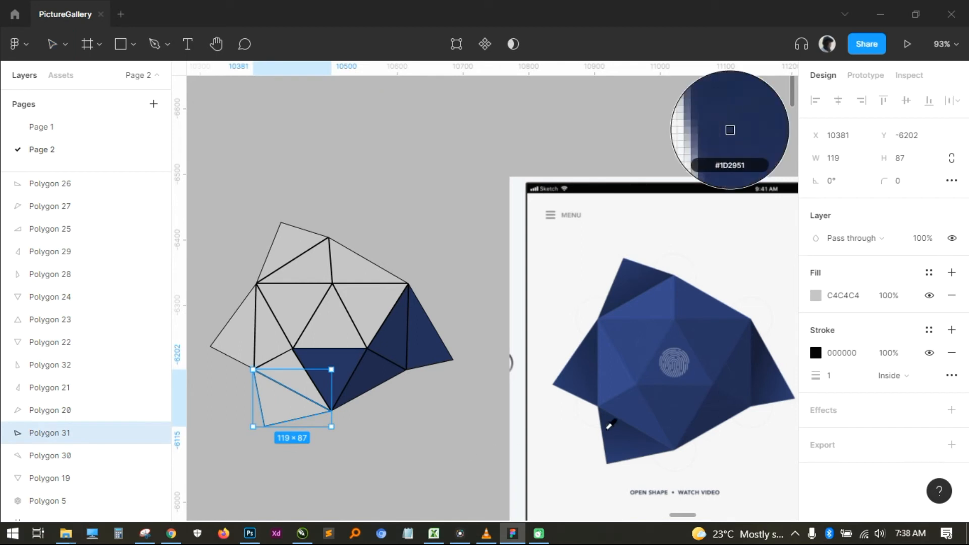
click(635, 433)
click(472, 452)
- Fill the triangle above the lower-left spike with its sampled reference colour and the right inverted triangle with sampled 233161
click(283, 381)
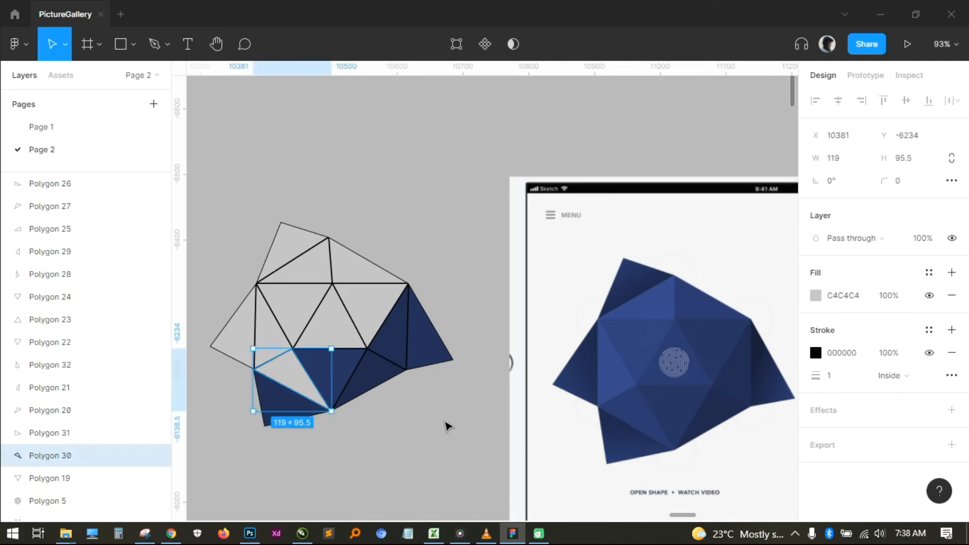
key(i)
click(634, 396)
click(468, 430)
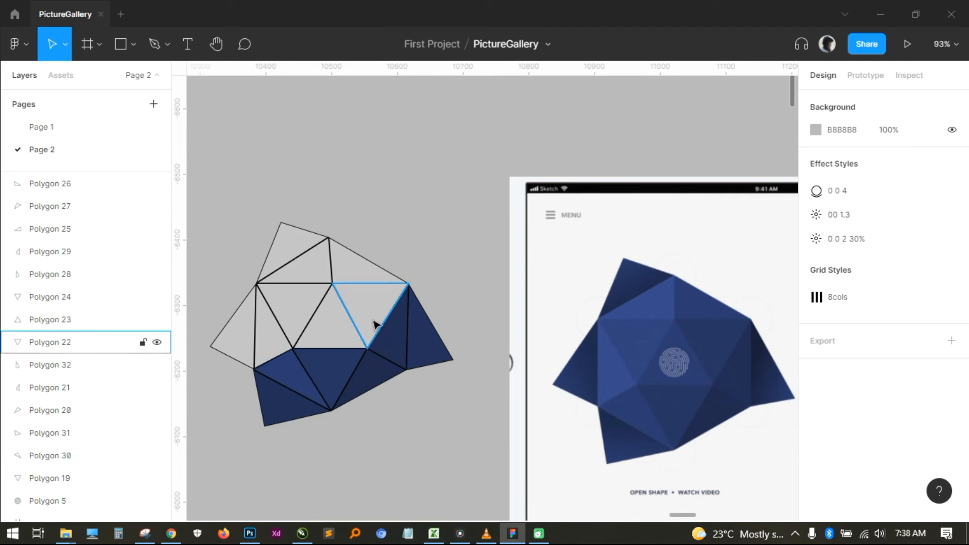
click(371, 320)
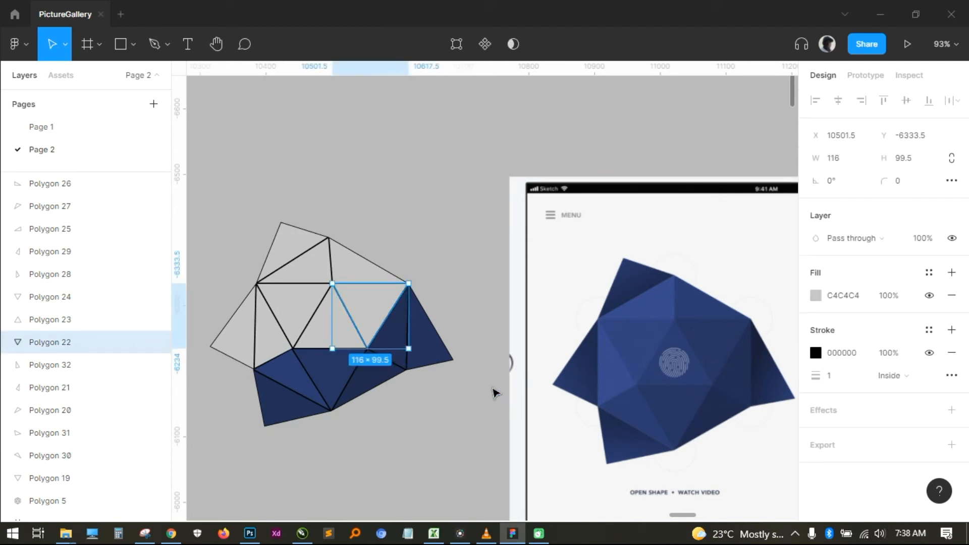
key(i)
click(723, 334)
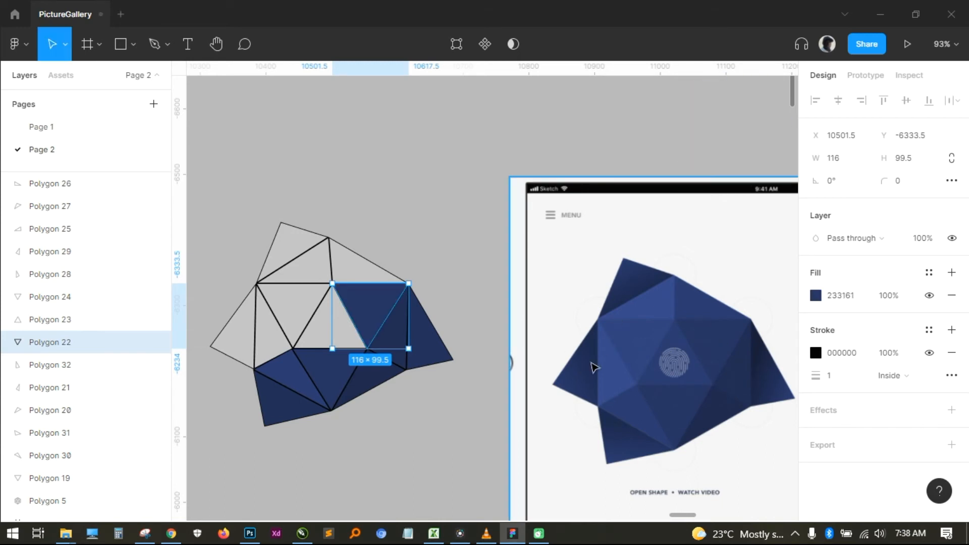
click(448, 402)
- Fill the upper-right outer triangle and the upper-left triangle below the top spike with colours sampled from their reference faces
click(359, 261)
key(i)
click(638, 323)
key(Escape)
click(283, 260)
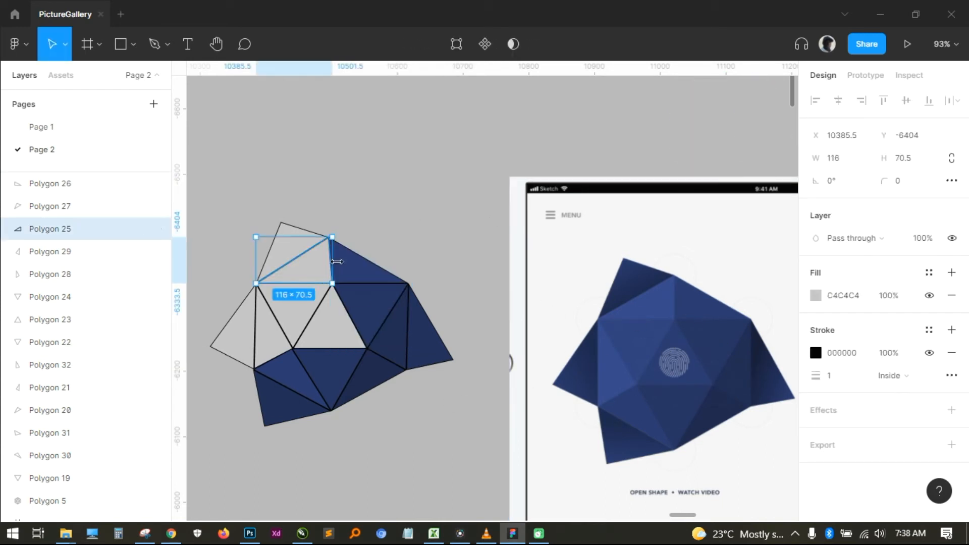
key(i)
click(661, 297)
click(394, 215)
- Fill the top spike triangle with 1E2A54 and the left inverted triangle with 2D3F7C, sampling both from the reference
click(305, 247)
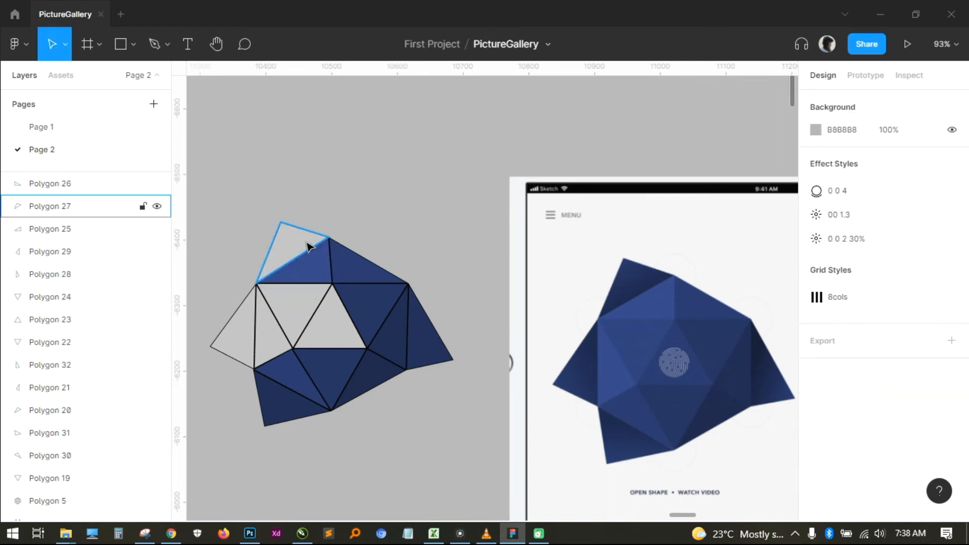
key(i)
click(649, 271)
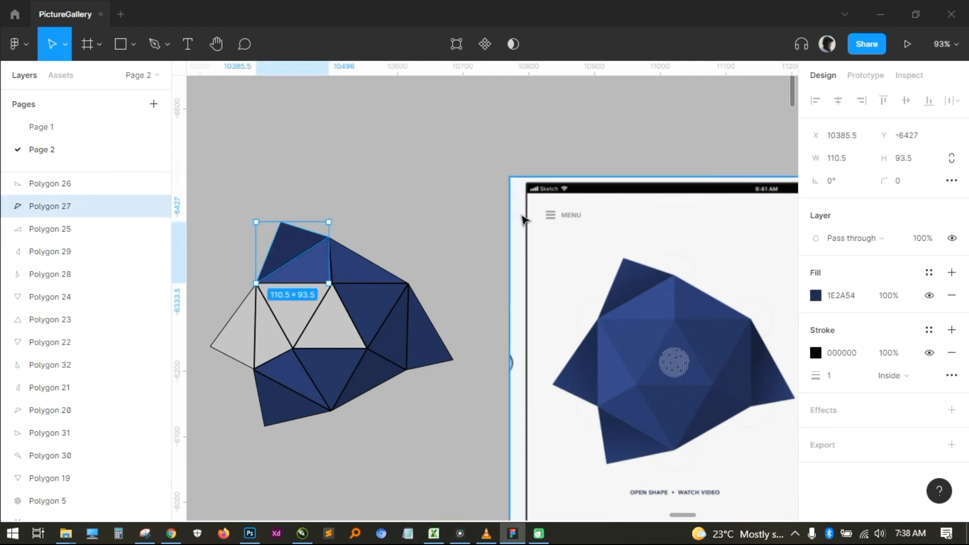
click(418, 188)
click(286, 296)
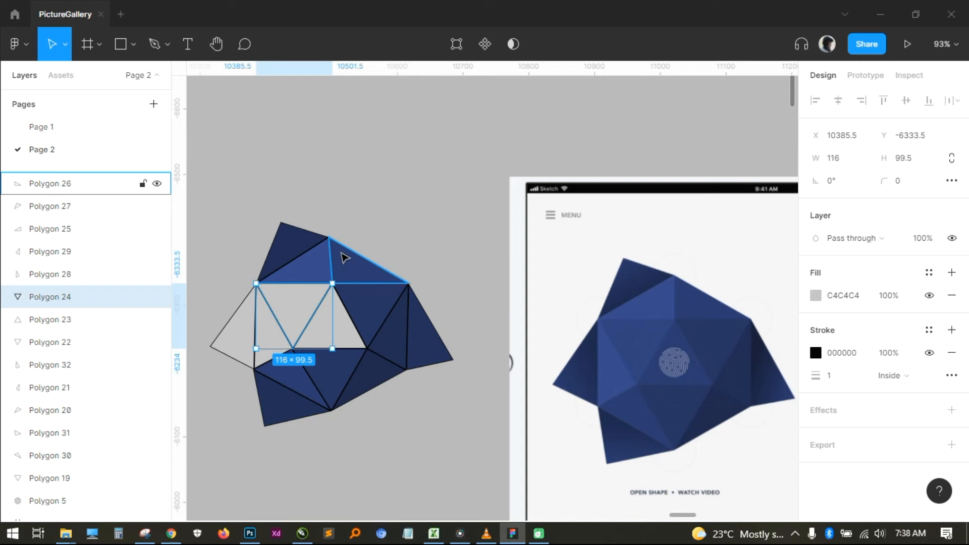
key(i)
click(647, 329)
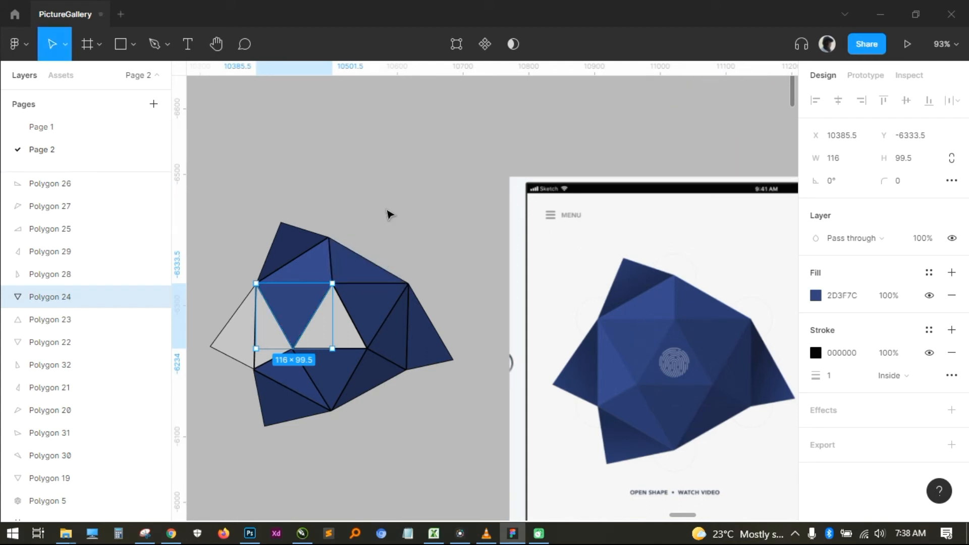
click(390, 212)
- Fill the central upright triangle with its sampled reference colour and the narrow left inner triangle with sampled 33478B
click(354, 305)
key(i)
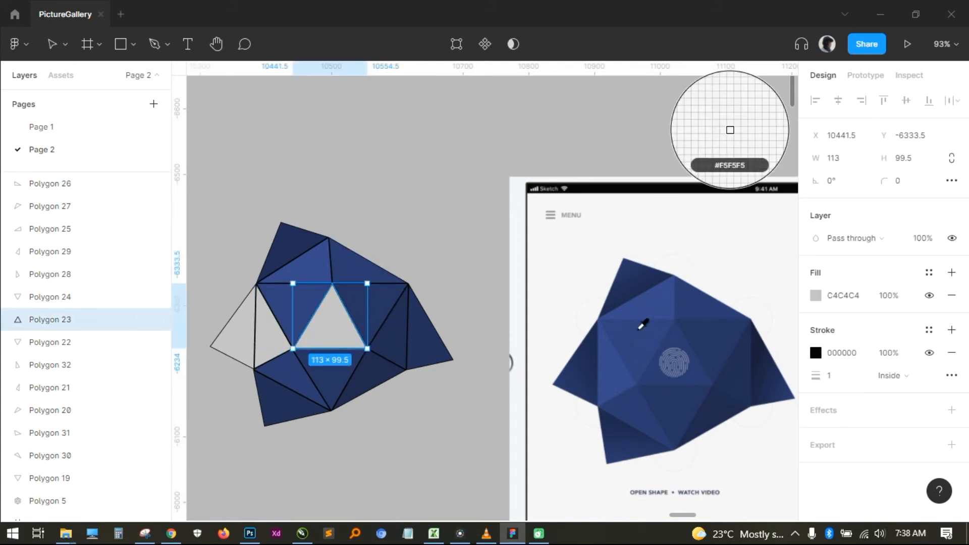
click(668, 345)
key(Escape)
click(275, 336)
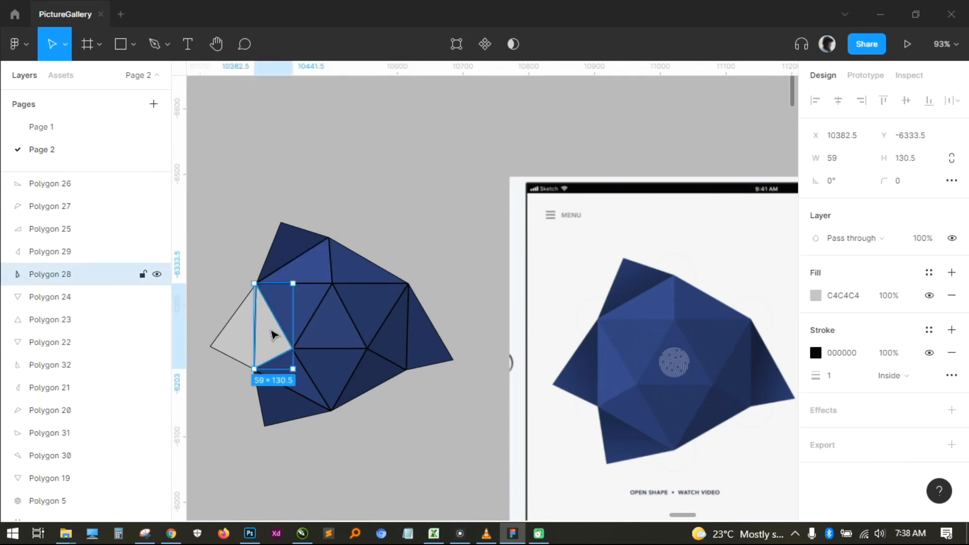
key(i)
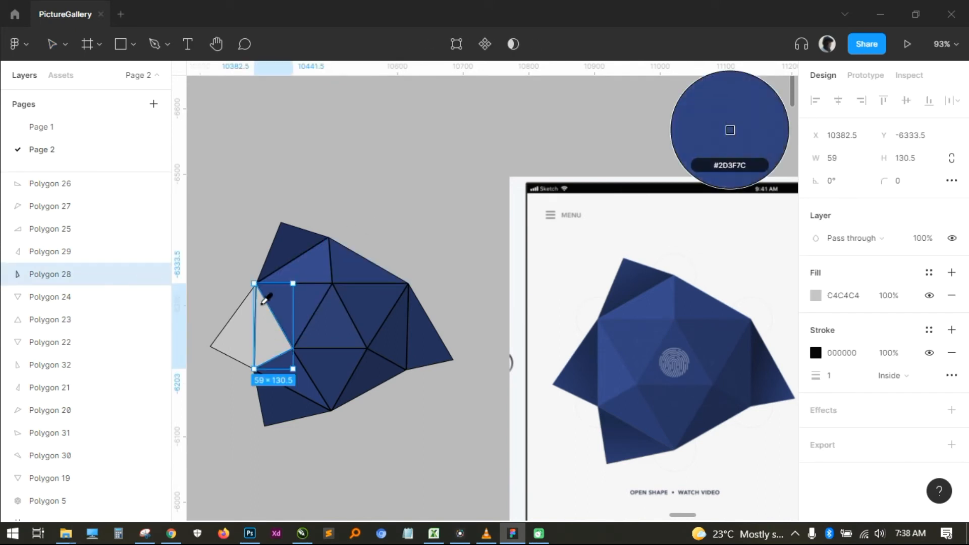
click(616, 362)
key(Escape)
- Fill the left spike triangle with the dark blue sampled from the matching spike in the reference image, and clear the selection
click(247, 321)
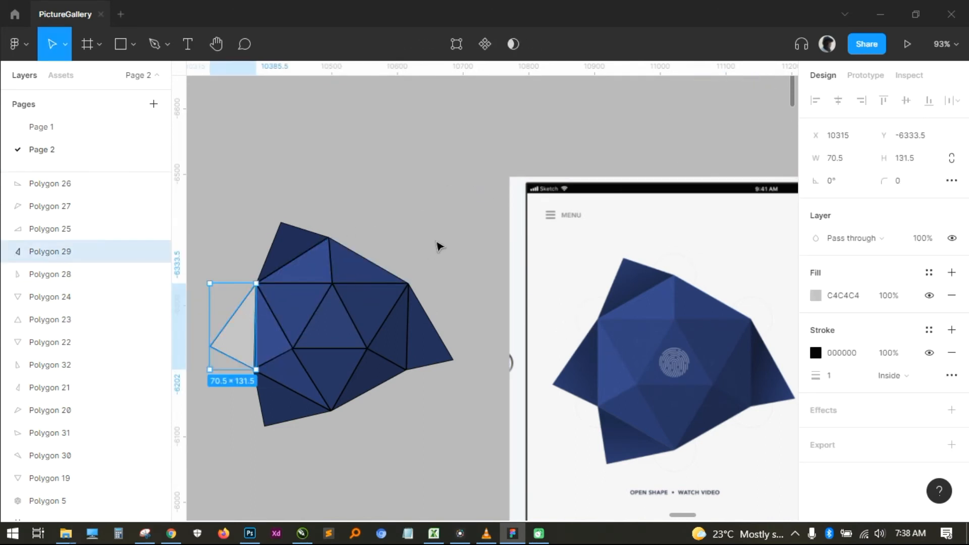
key(i)
click(591, 366)
key(Escape)
scroll(439, 186, left, 1)
scroll(439, 186, down, 1)
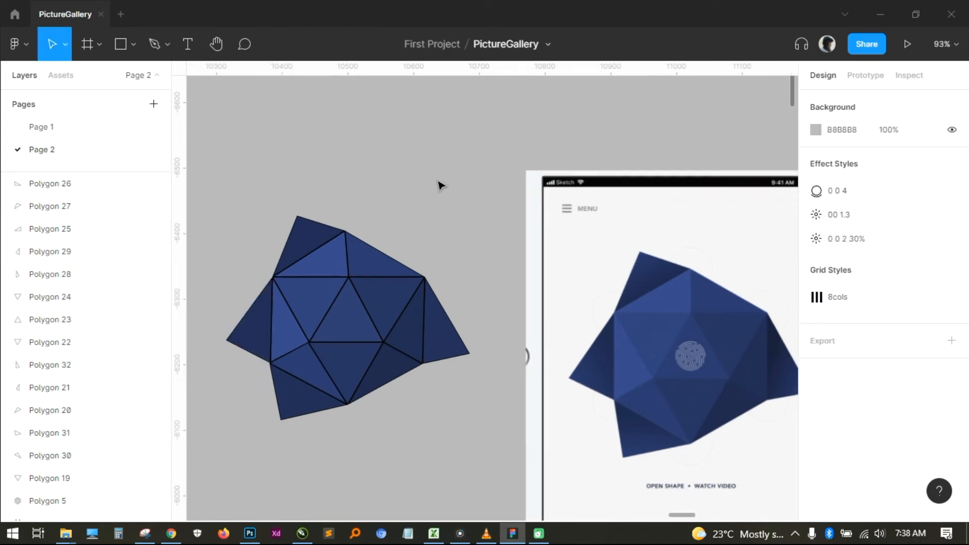
scroll(439, 186, left, 2)
scroll(483, 161, down, 1)
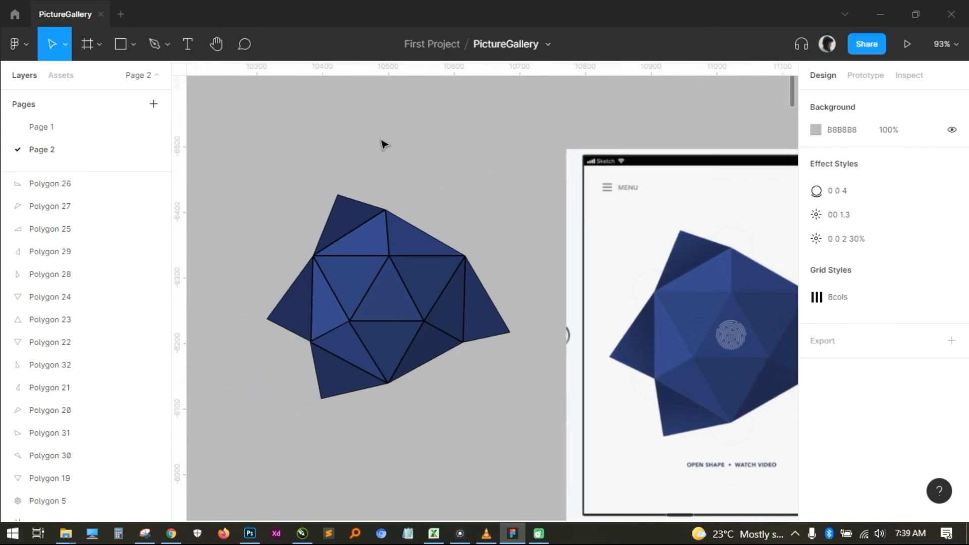
- Remove the black stroke from all the coloured triangles at once
drag(239, 150, 558, 395)
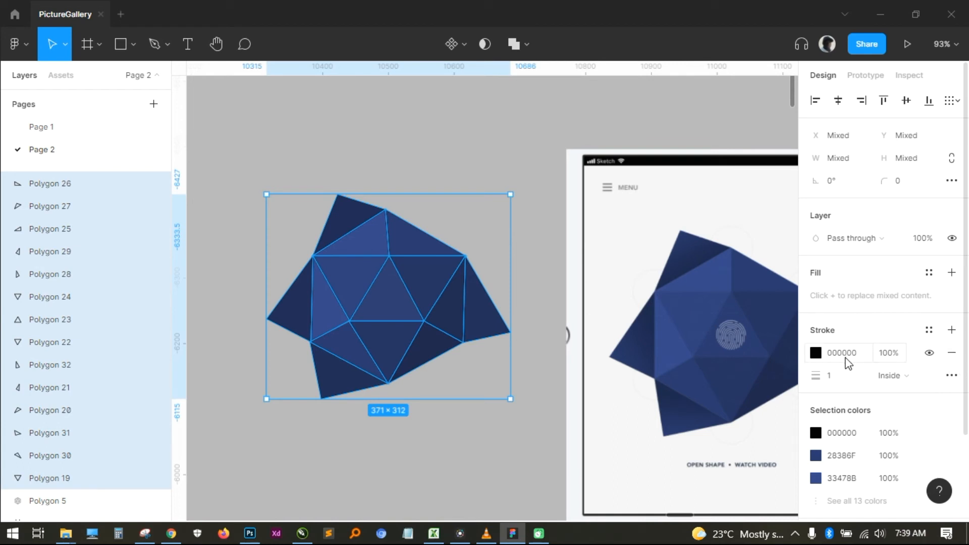
click(952, 352)
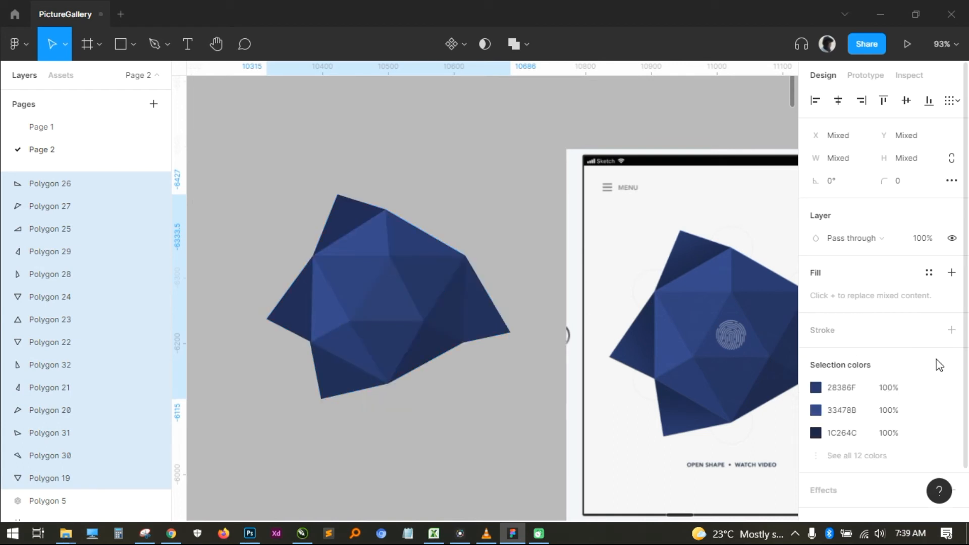
click(485, 467)
- Group all the coloured triangles and move the group to X 10283, Y -6467 on the empty canvas
scroll(443, 454, down, 1)
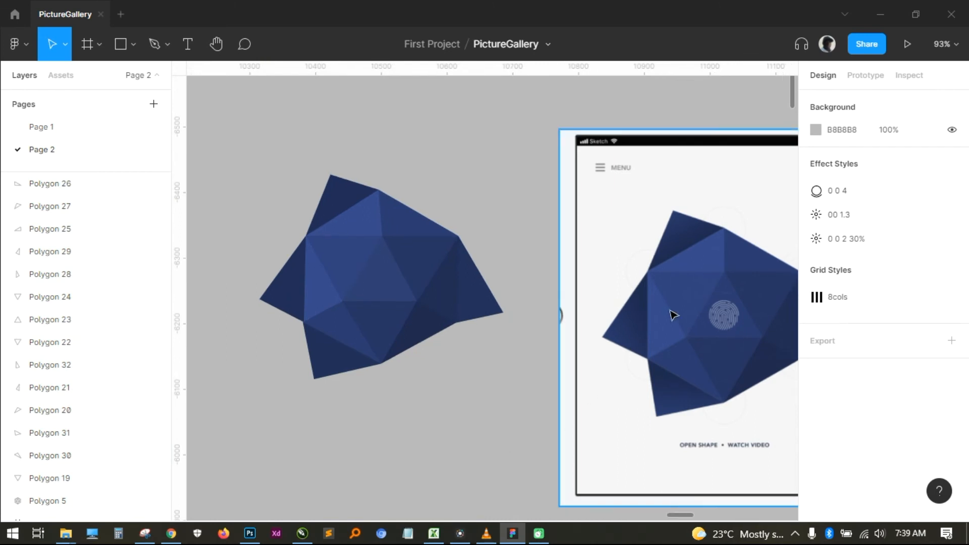
drag(224, 135, 480, 439)
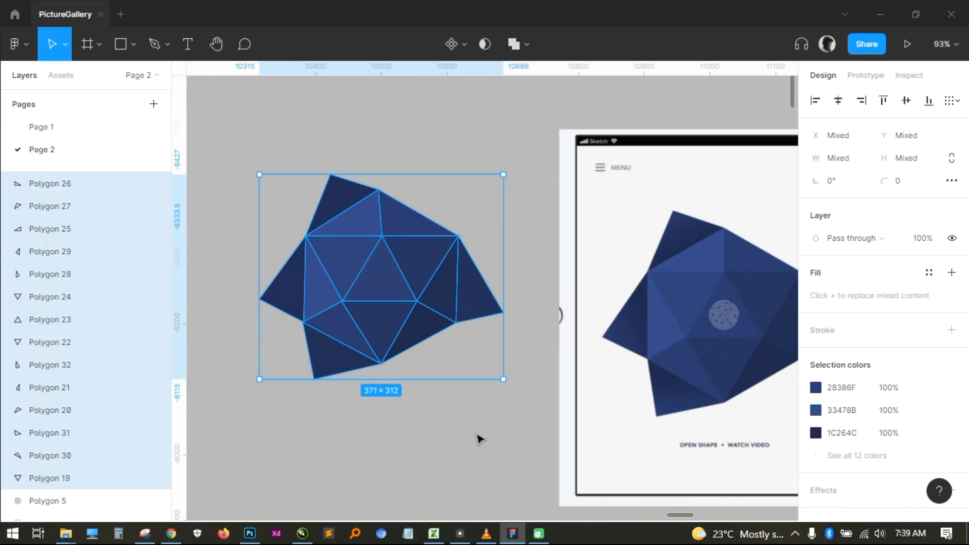
key(ctrl+g)
click(478, 441)
drag(429, 260, 389, 233)
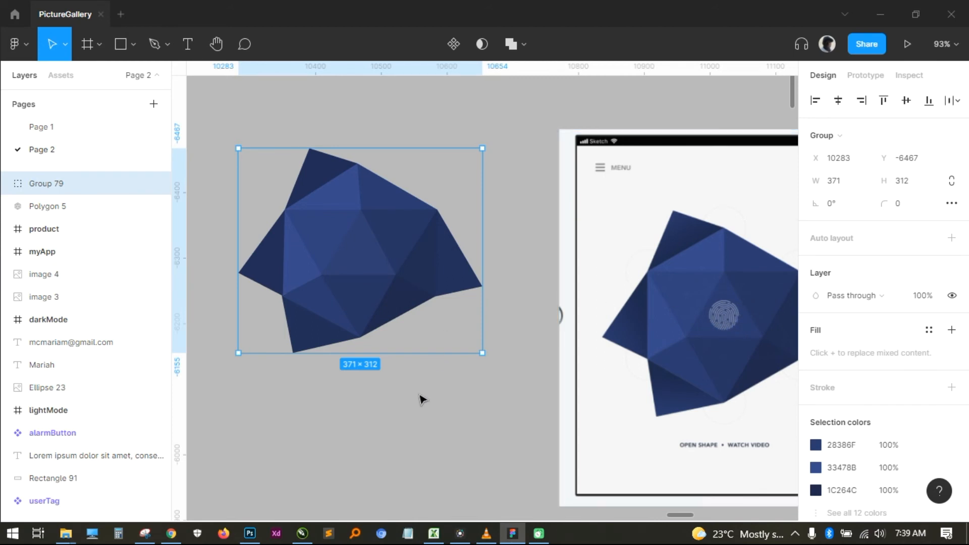
click(423, 417)
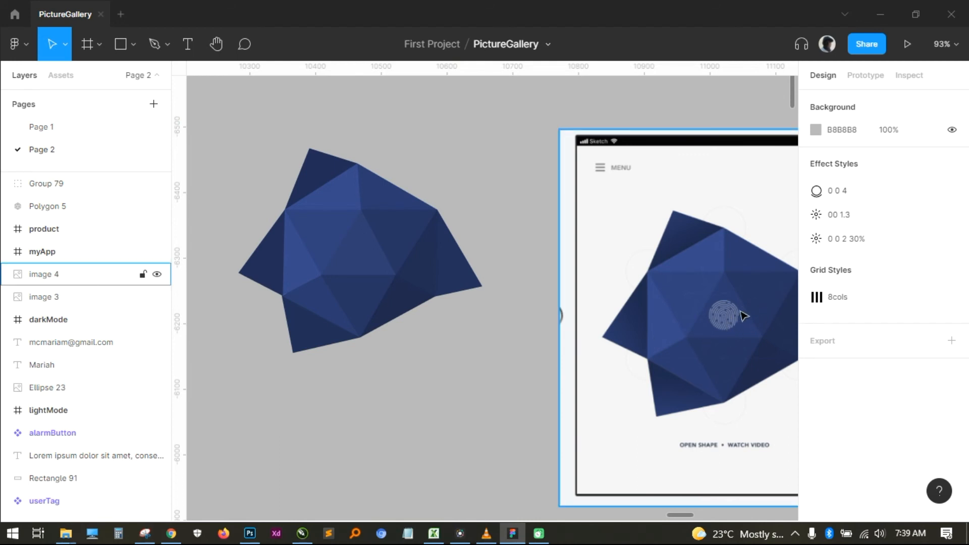
click(458, 178)
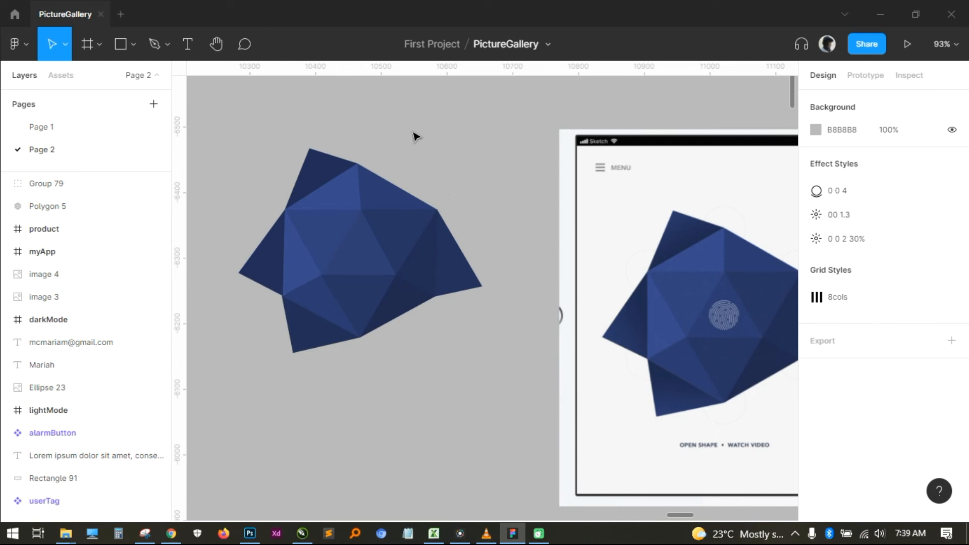
- Run the Material Design Icons plugin and search it for "finger" to find a fingerprint icon
right_click(378, 114)
mouse_move(438, 156)
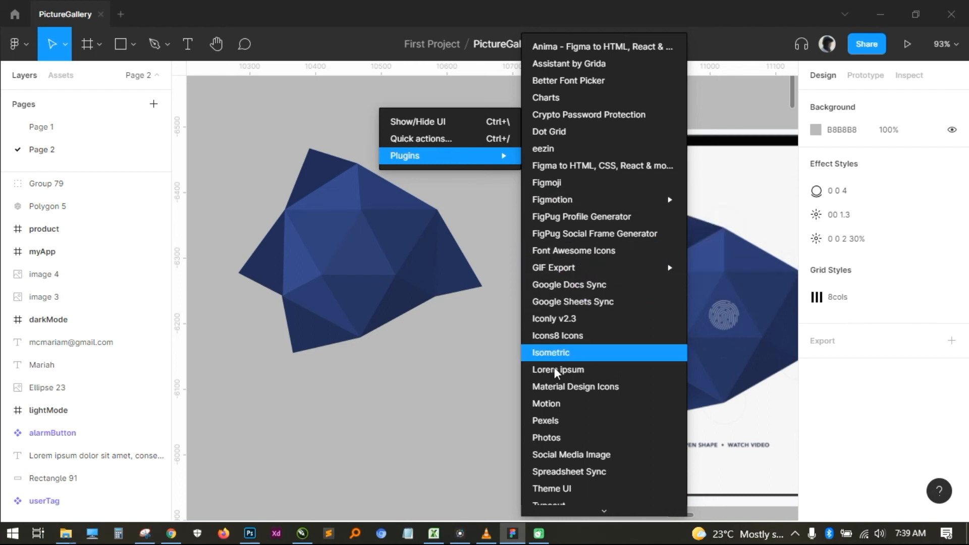
click(571, 396)
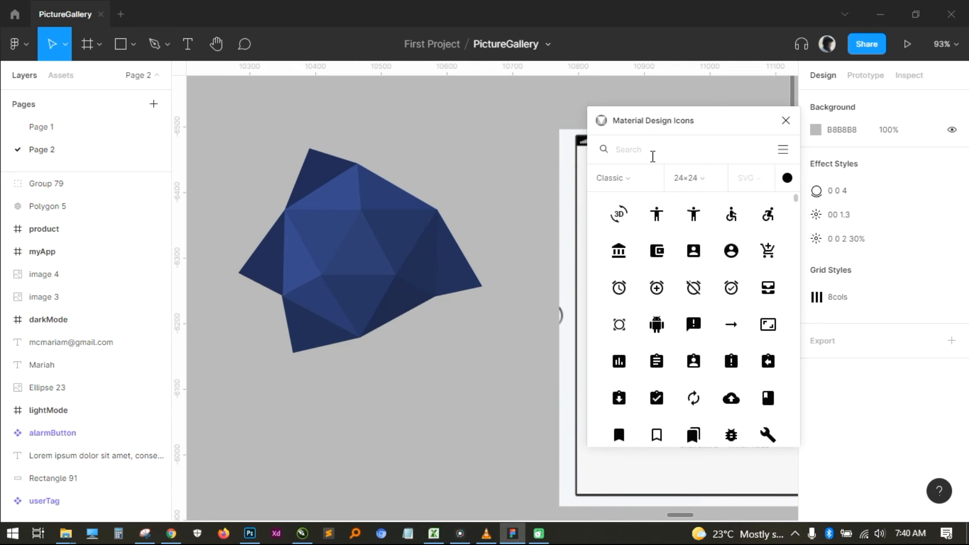
text(th)
key(BackSpace)
text(finger)
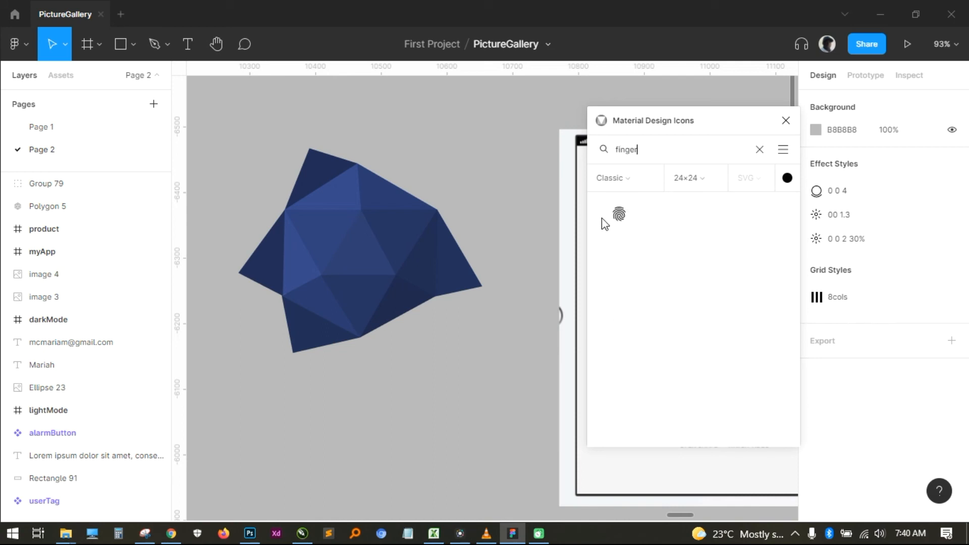
- Insert the fingerprint icon from the plugin as a single vector on the empty canvas below the triangle group, and close the plugin
drag(620, 218, 431, 405)
drag(489, 287, 507, 330)
key(Delete)
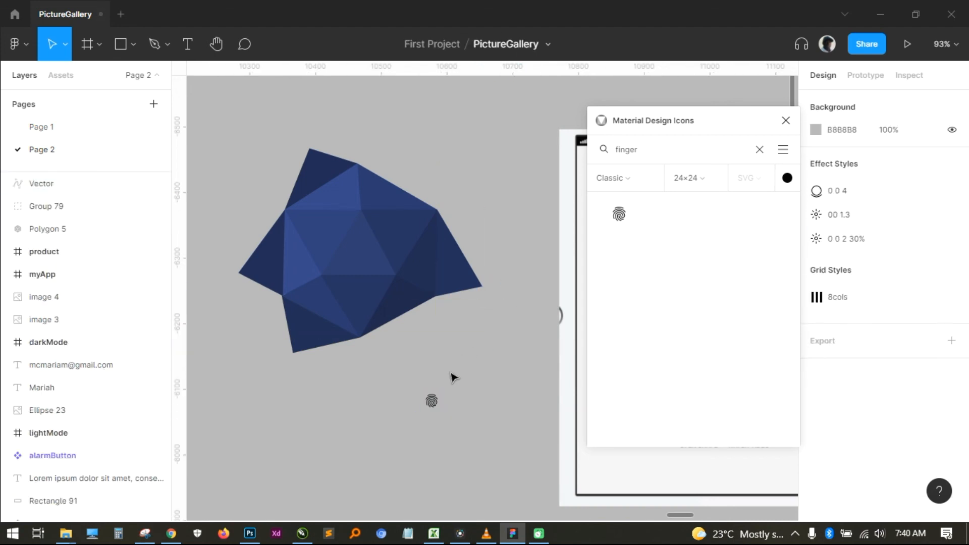
click(433, 401)
click(788, 121)
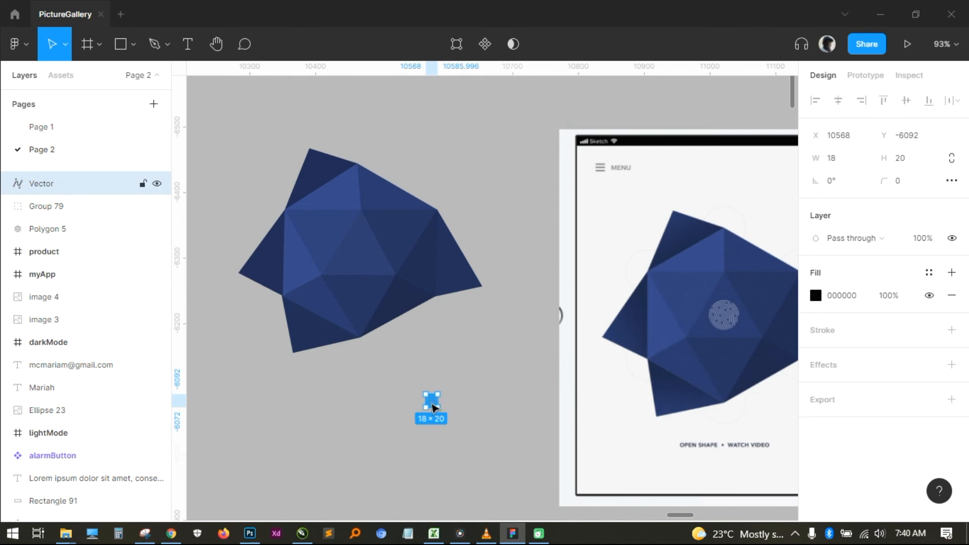
- Move the fingerprint icon onto the middle of the triangle group and scale it proportionally to about 39 × 43, centred at X 10446, Y -6329
drag(433, 405, 360, 253)
key(k)
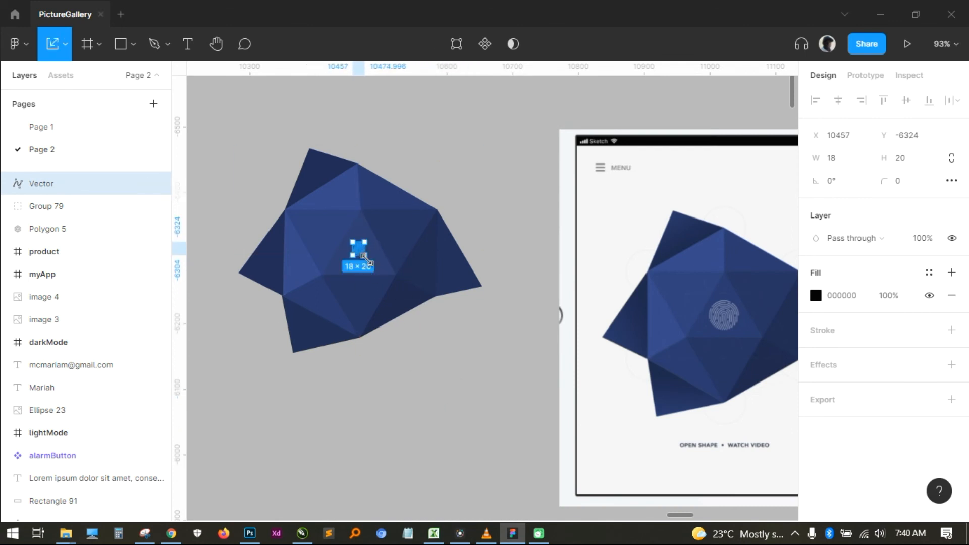
drag(367, 259, 379, 271)
click(463, 418)
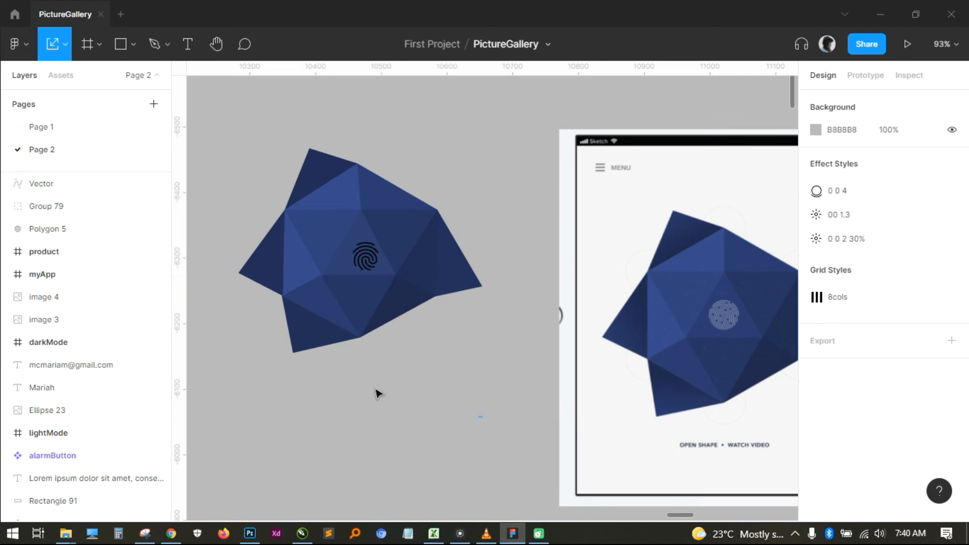
click(367, 265)
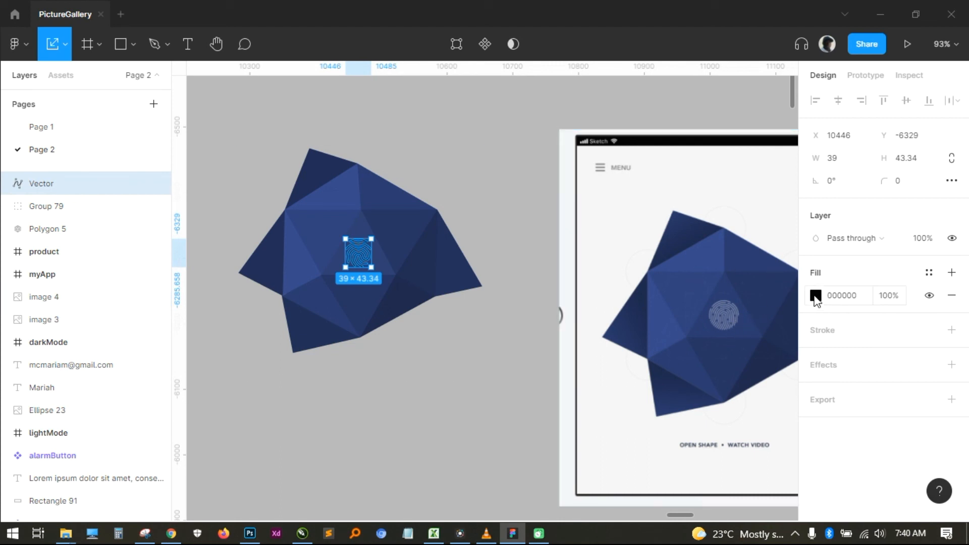
- Fill the fingerprint icon with a light grey solid colour and clear the selection
click(815, 296)
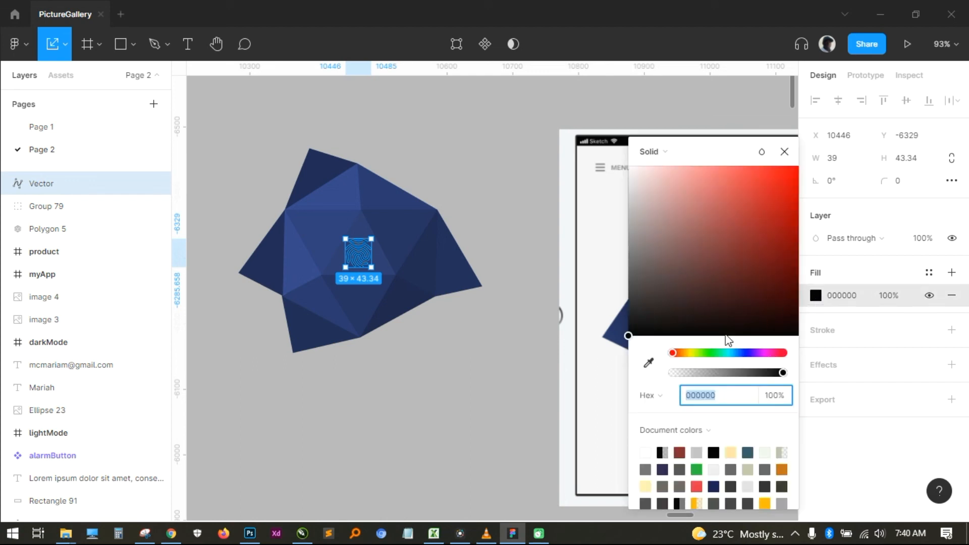
drag(634, 330, 634, 228)
click(488, 374)
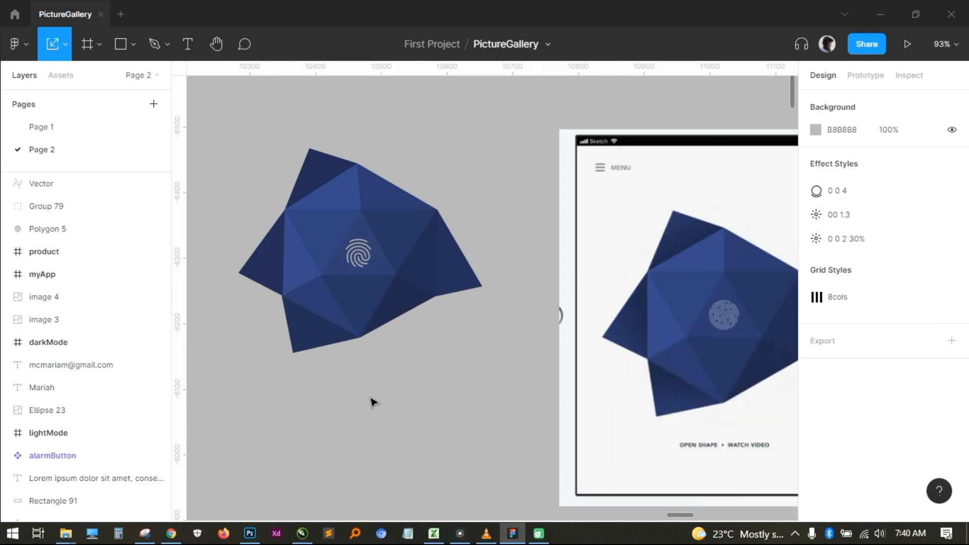
scroll(404, 433, up, 3)
scroll(404, 433, left, 1)
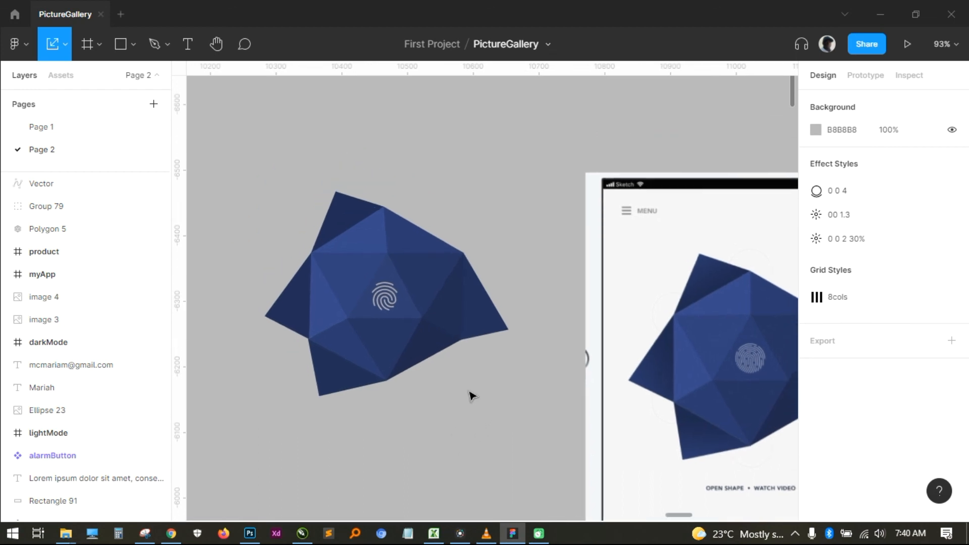
scroll(480, 409, up, 2)
scroll(479, 409, left, 1)
scroll(541, 191, down, 4)
scroll(541, 190, left, 2)
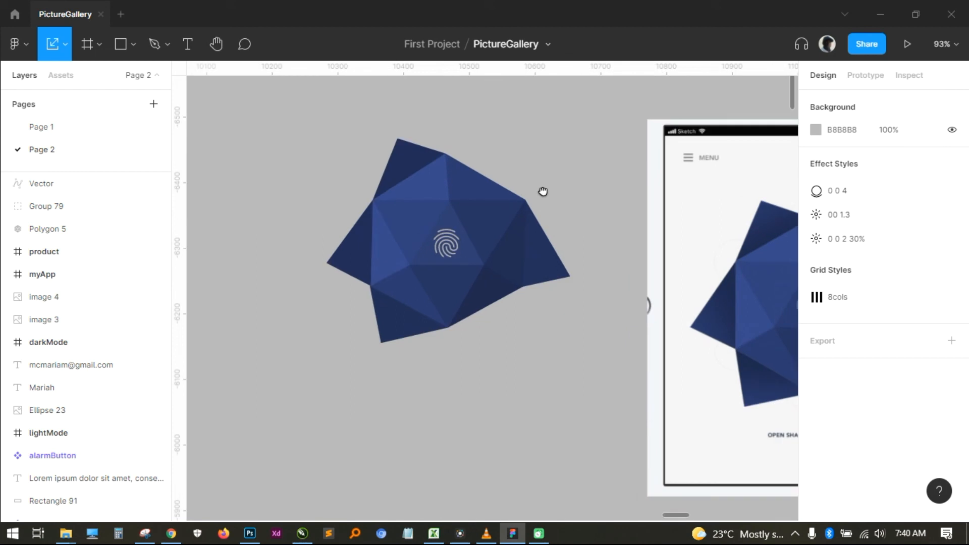
scroll(554, 424, up, 4)
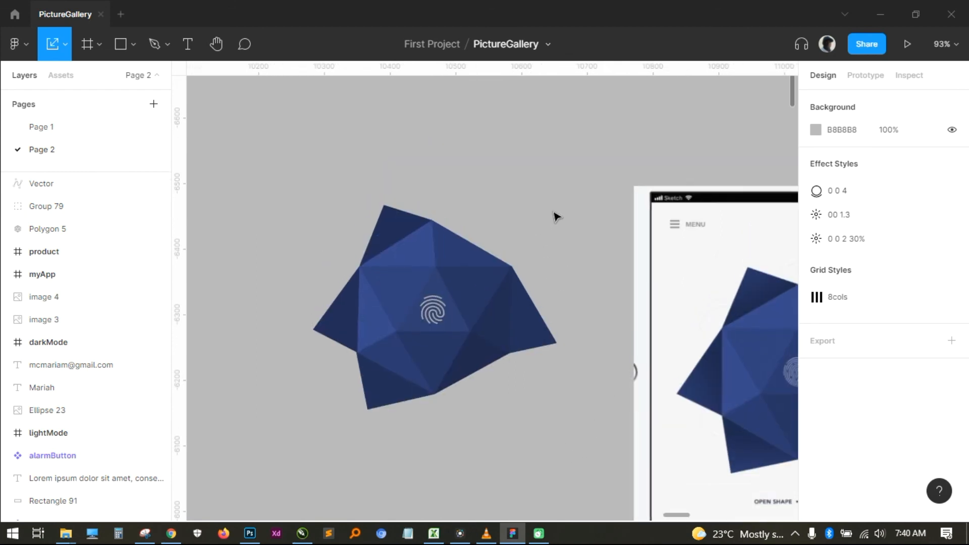